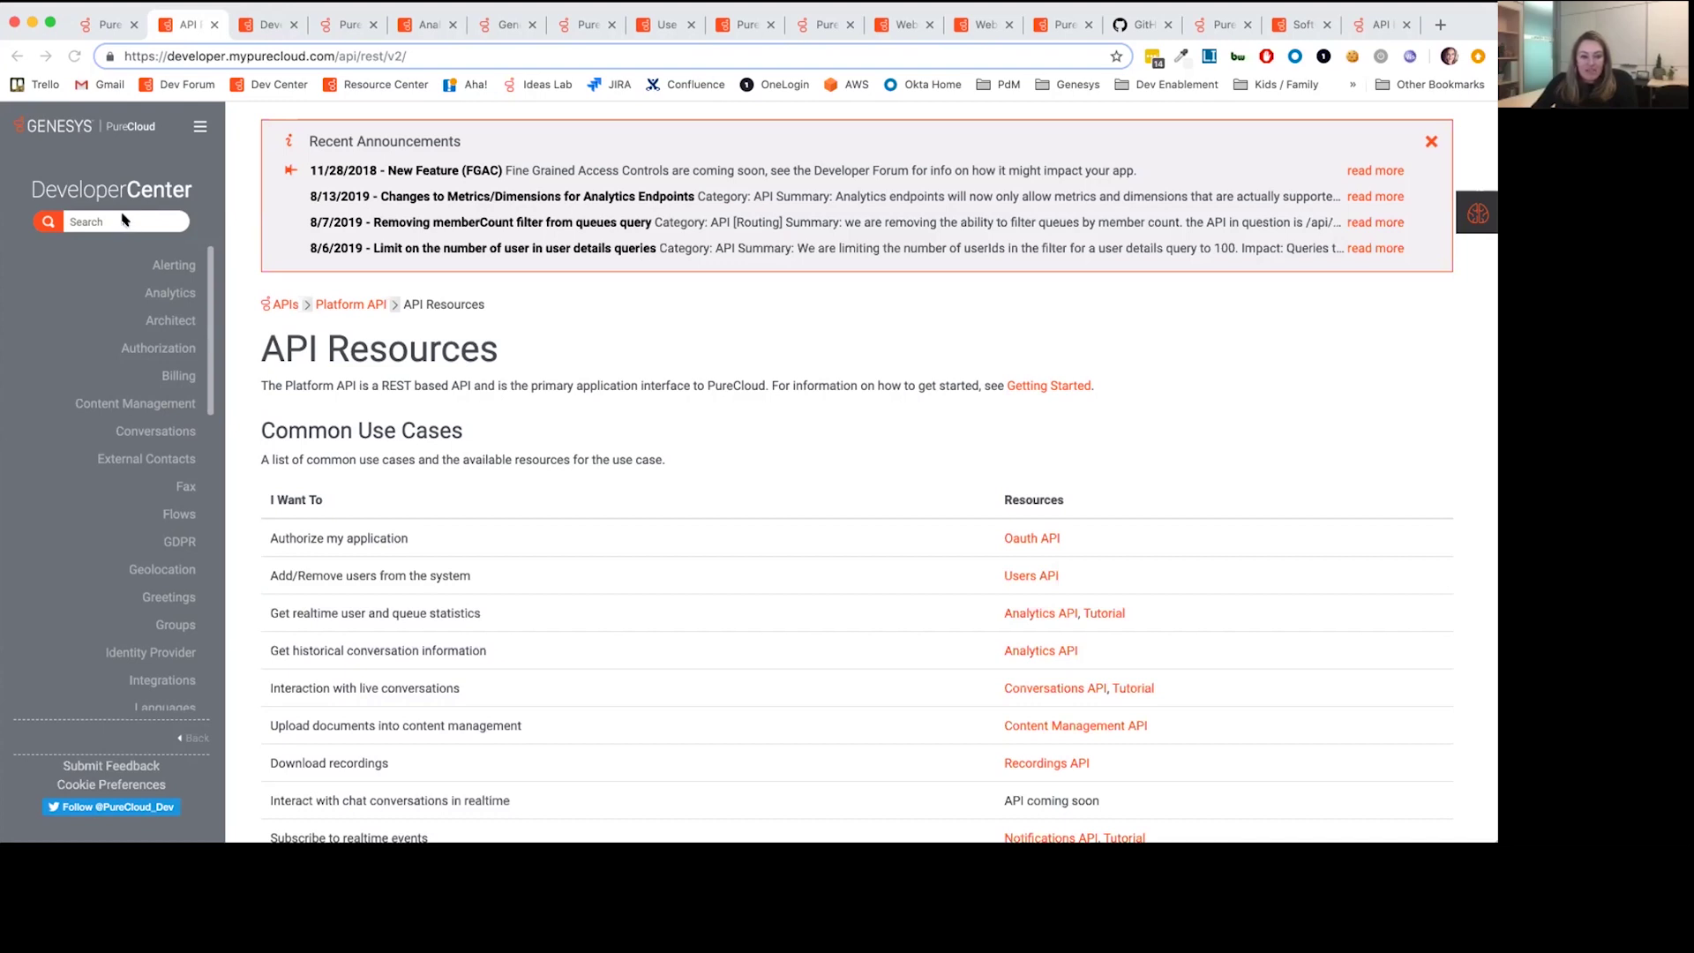
Open the Analytics API reference and browse its endpoints down to the reporting schedules.
left_click(174, 299)
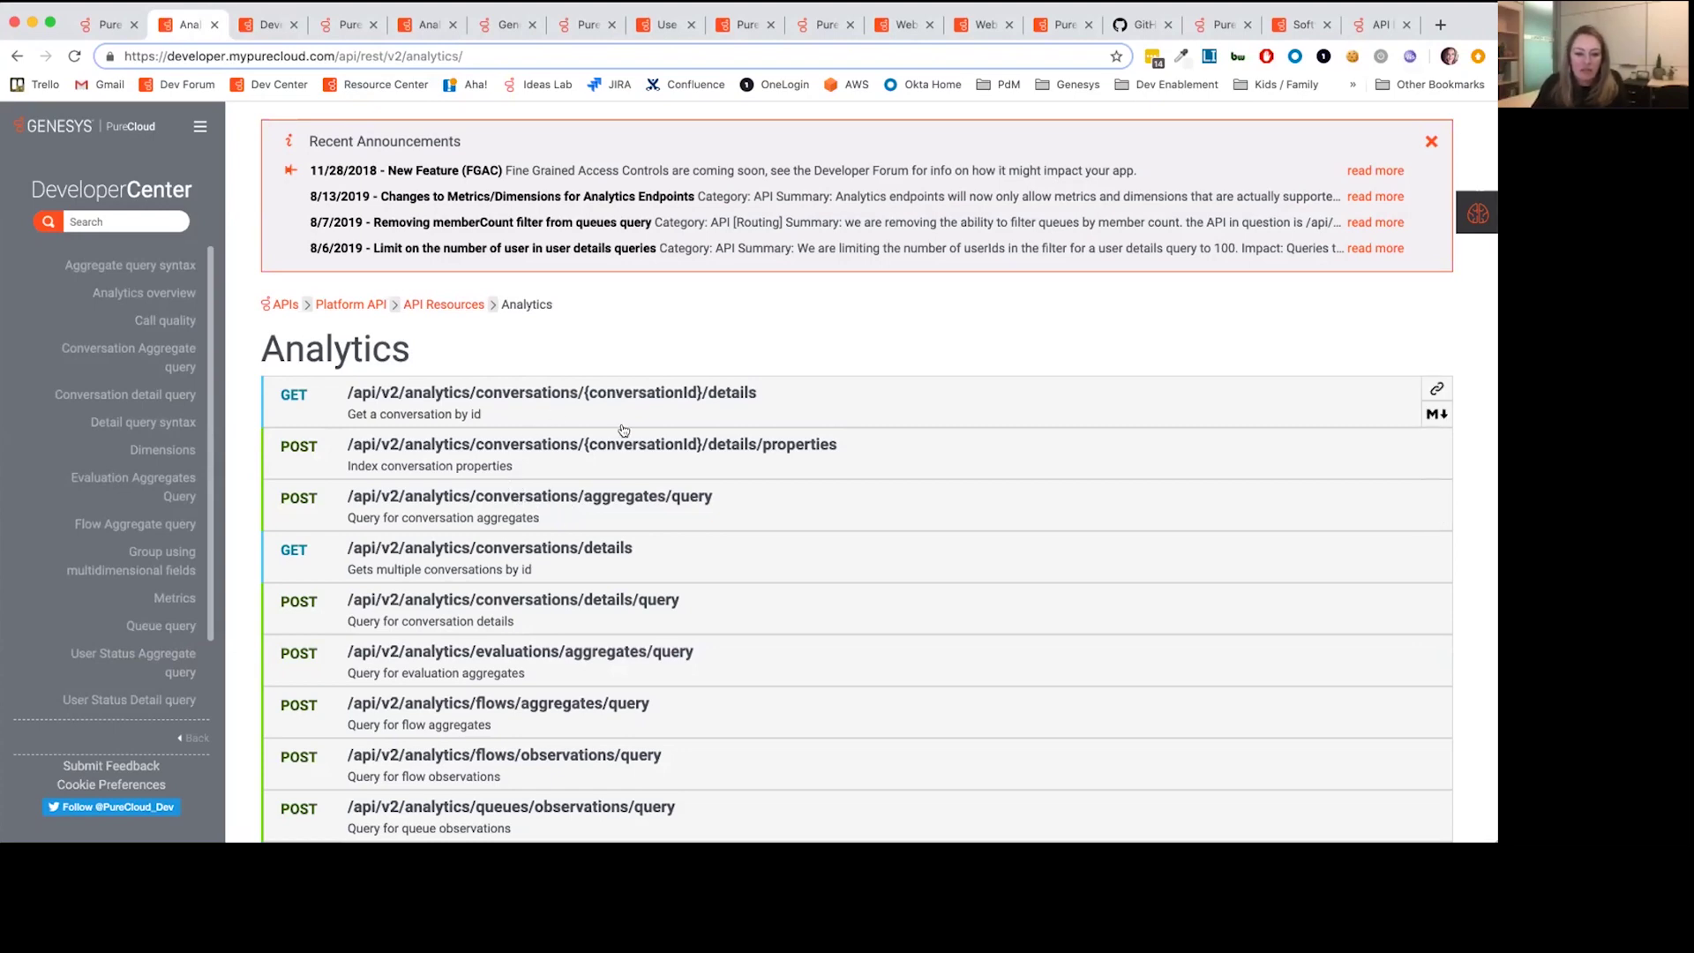
scroll(573, 486, "down", 5)
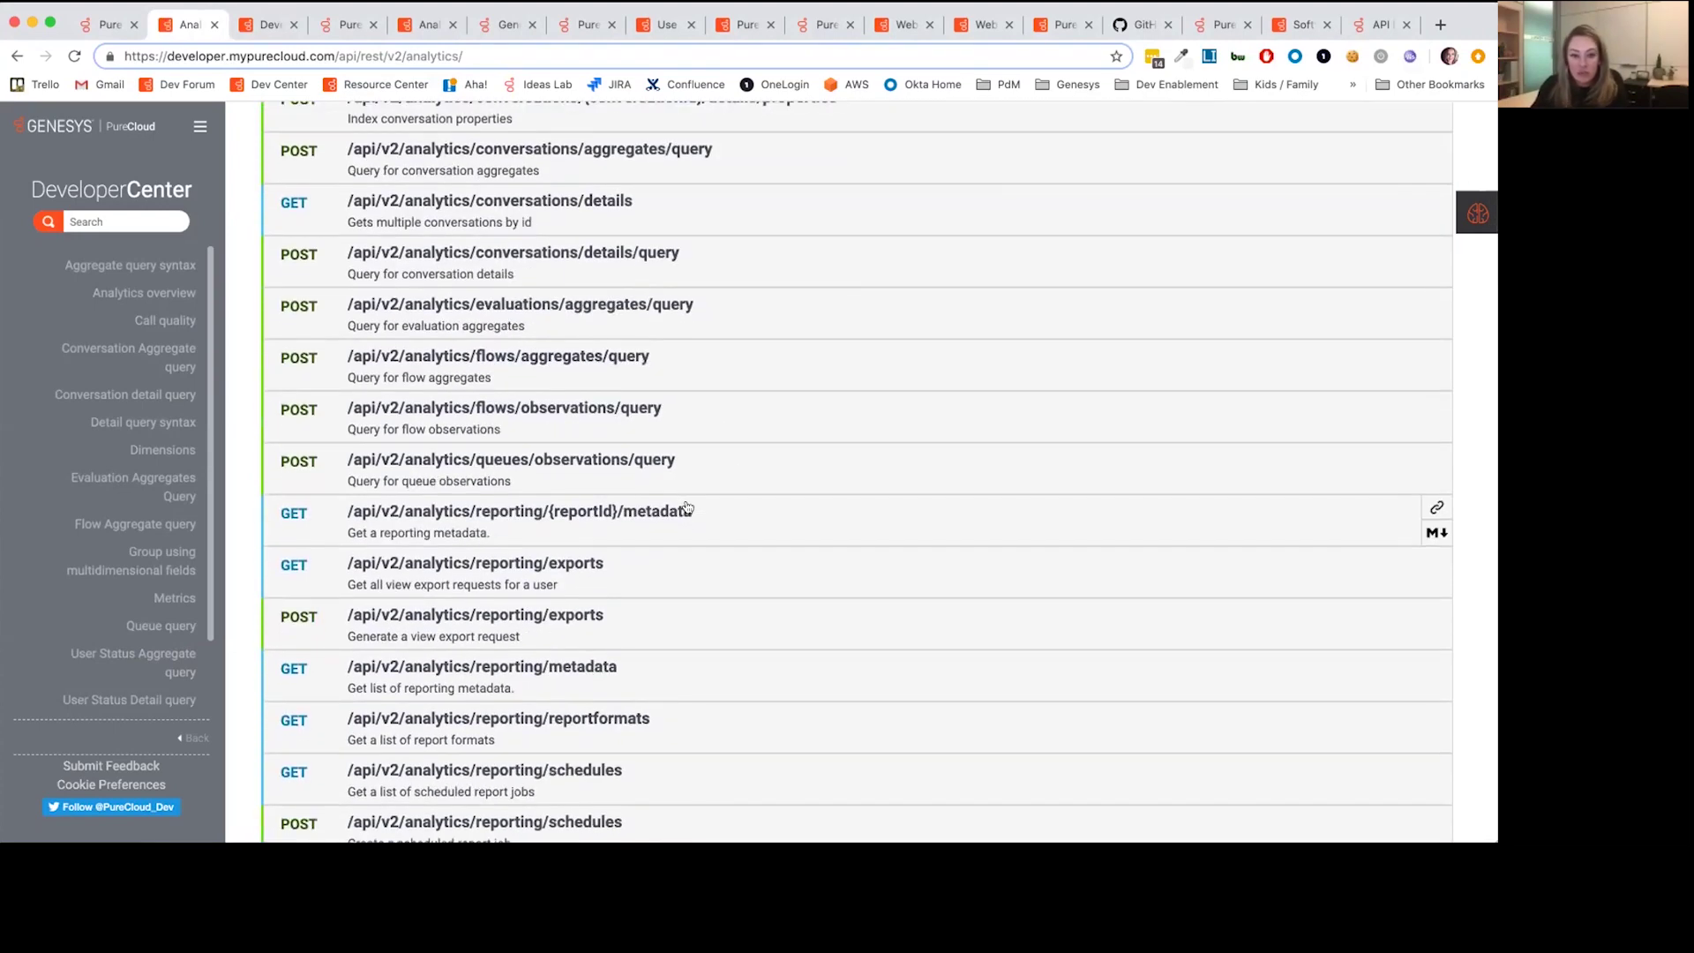
scroll(687, 506, "down", 4)
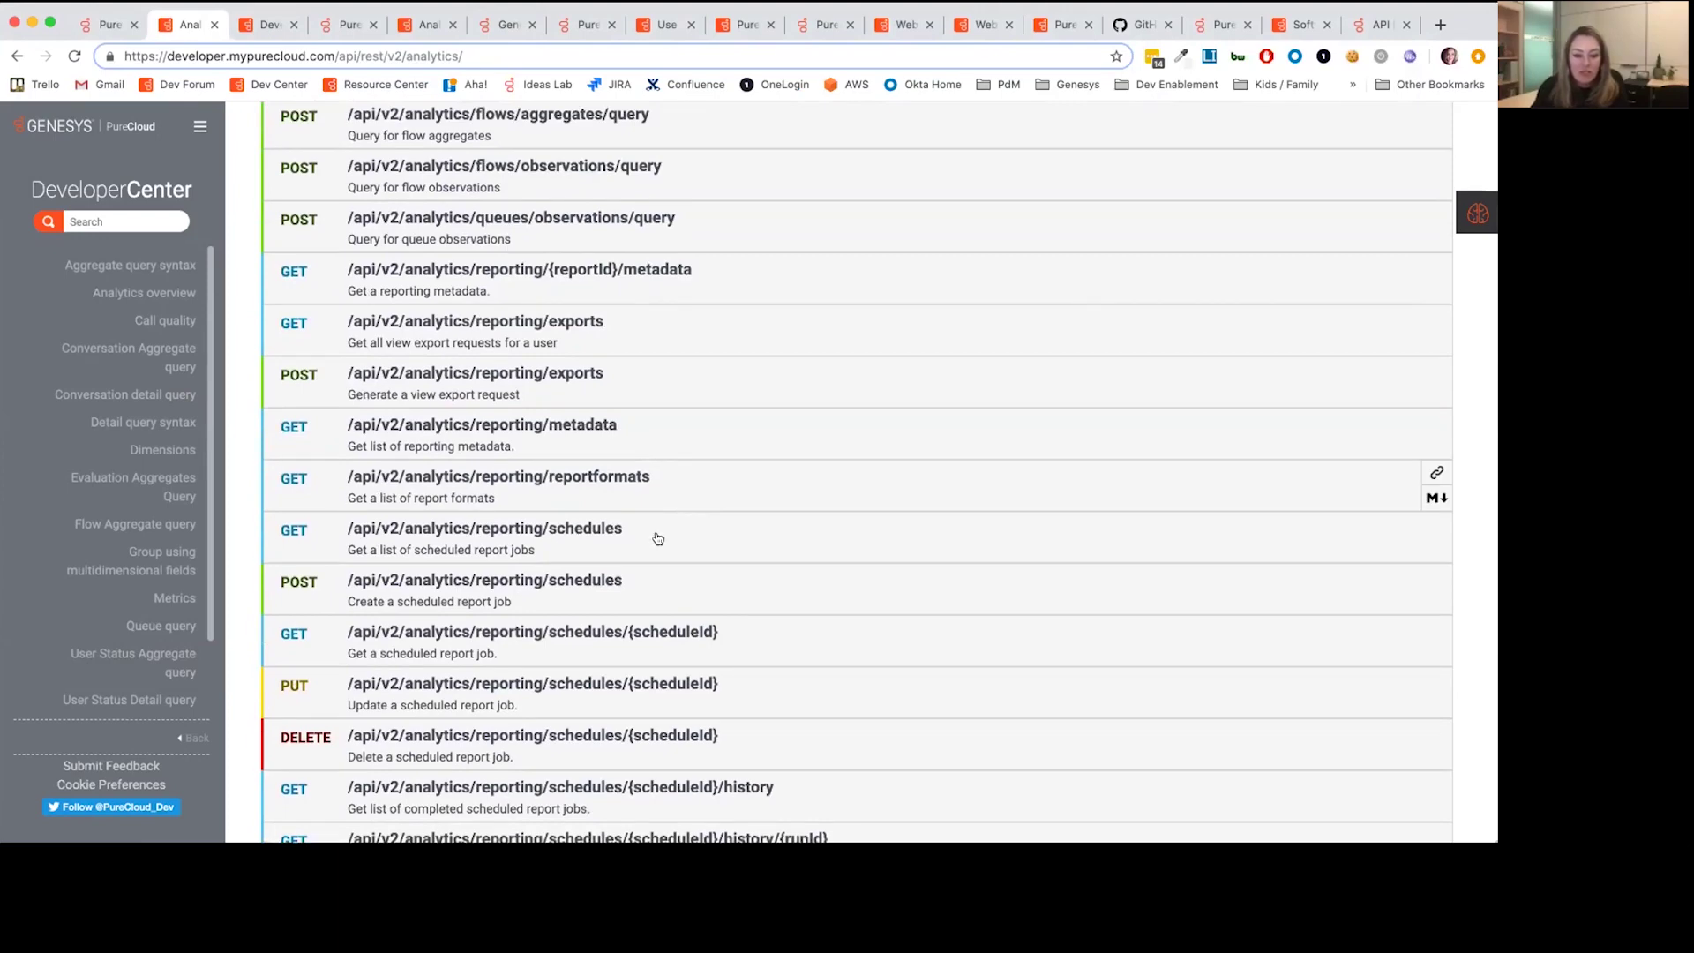
scroll(653, 543, "down", 6)
scroll(572, 467, "up", 5)
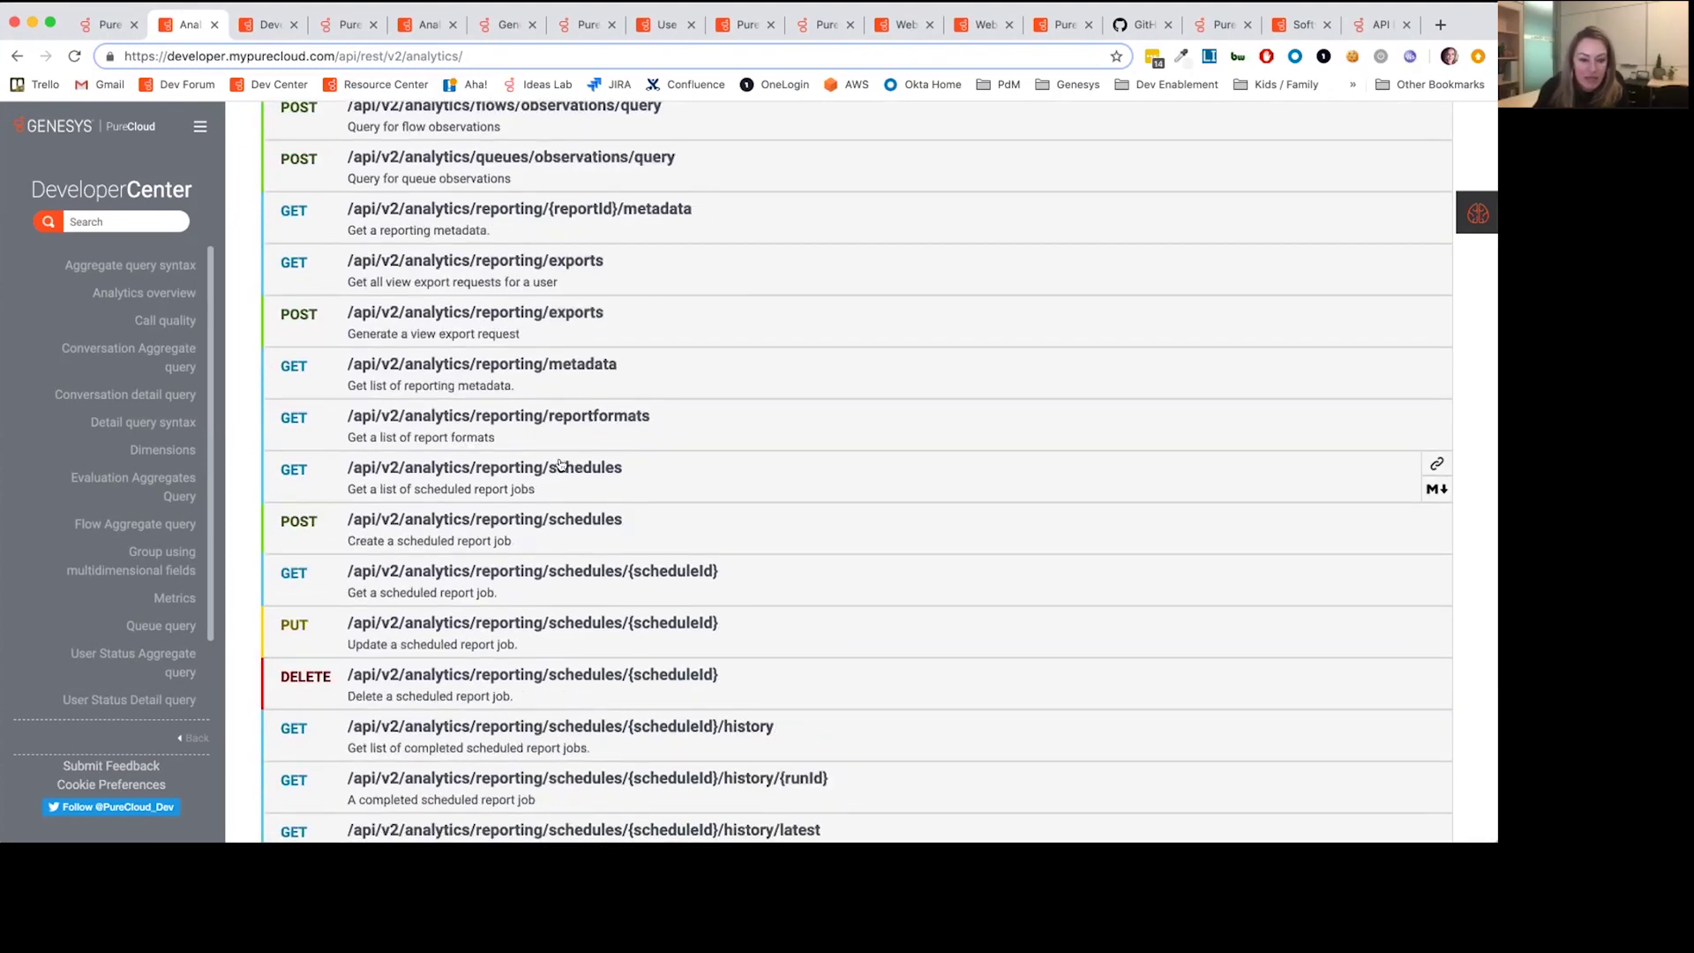
scroll(560, 463, "up", 4)
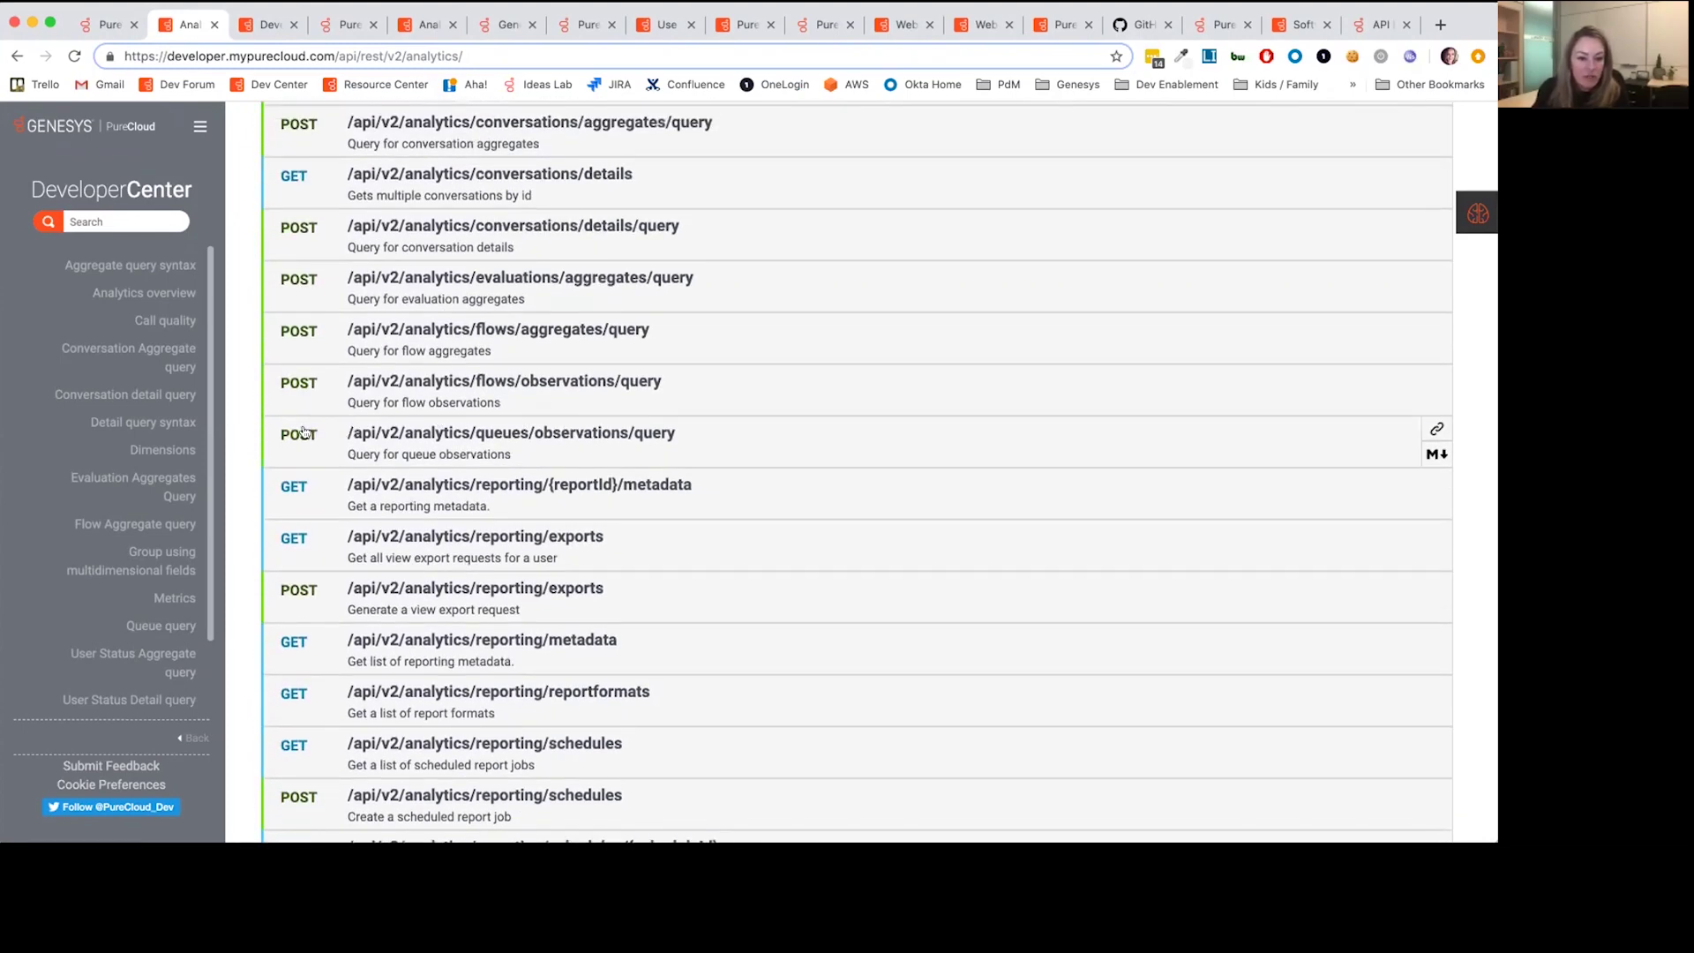
Expand POST /api/v2/analytics/queues/observations/query to review its permission, parameters and ObservationQuery body.
left_click(302, 433)
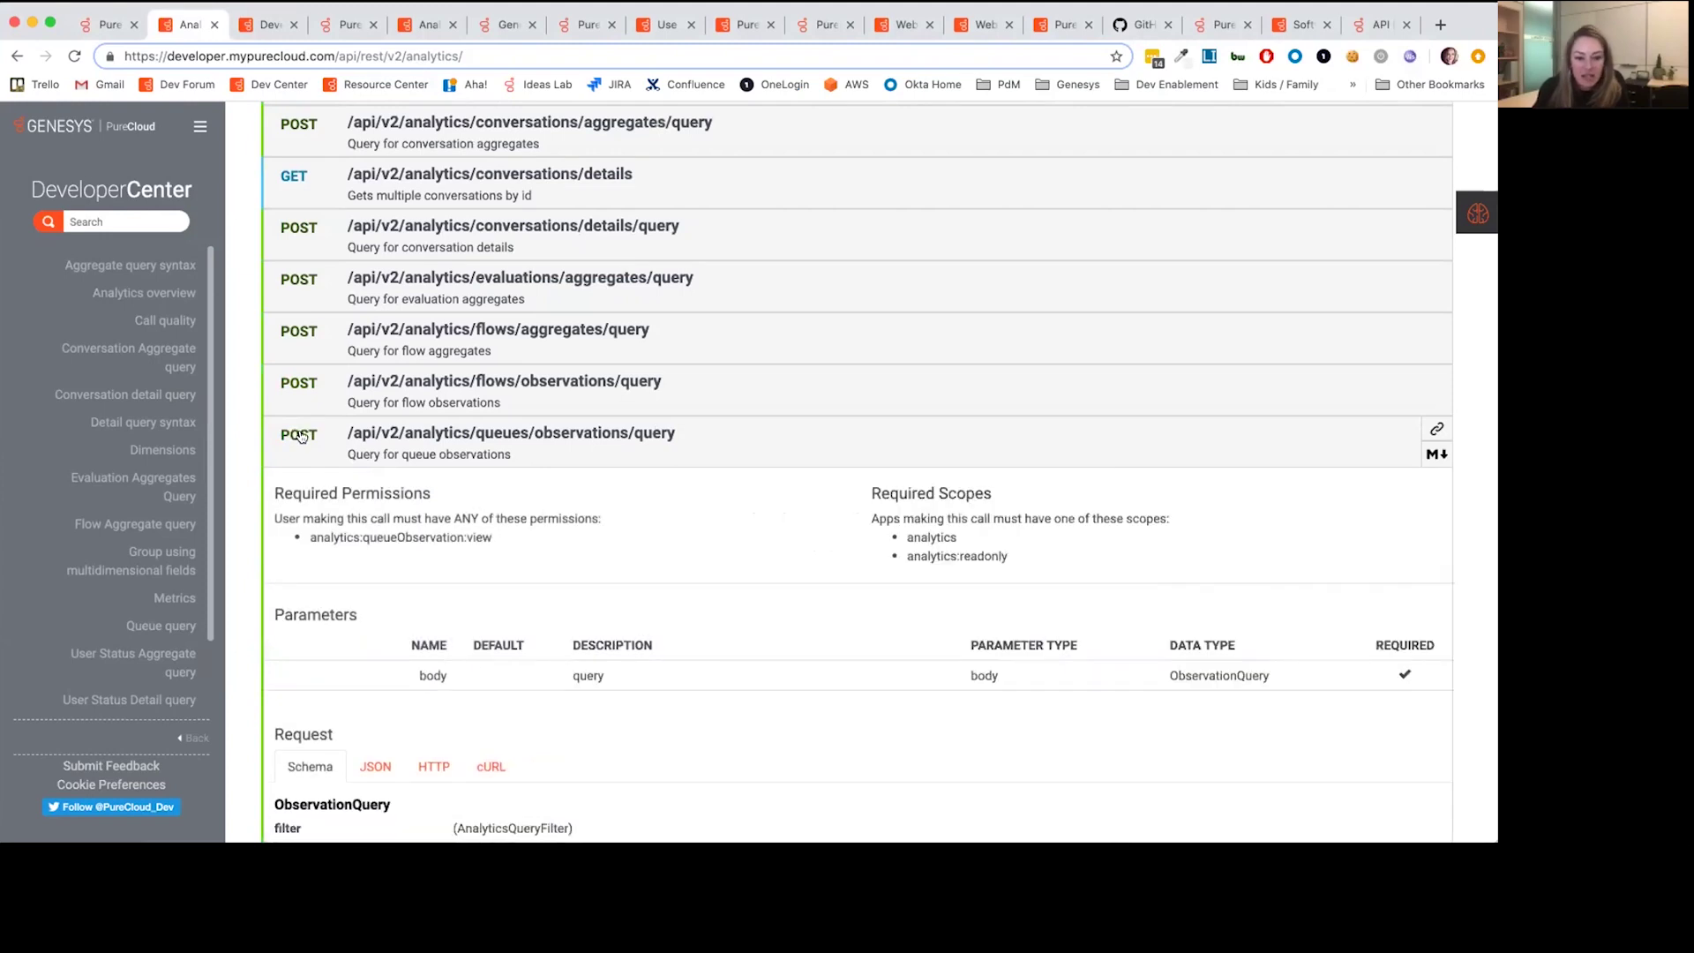
scroll(652, 444, "down", 1)
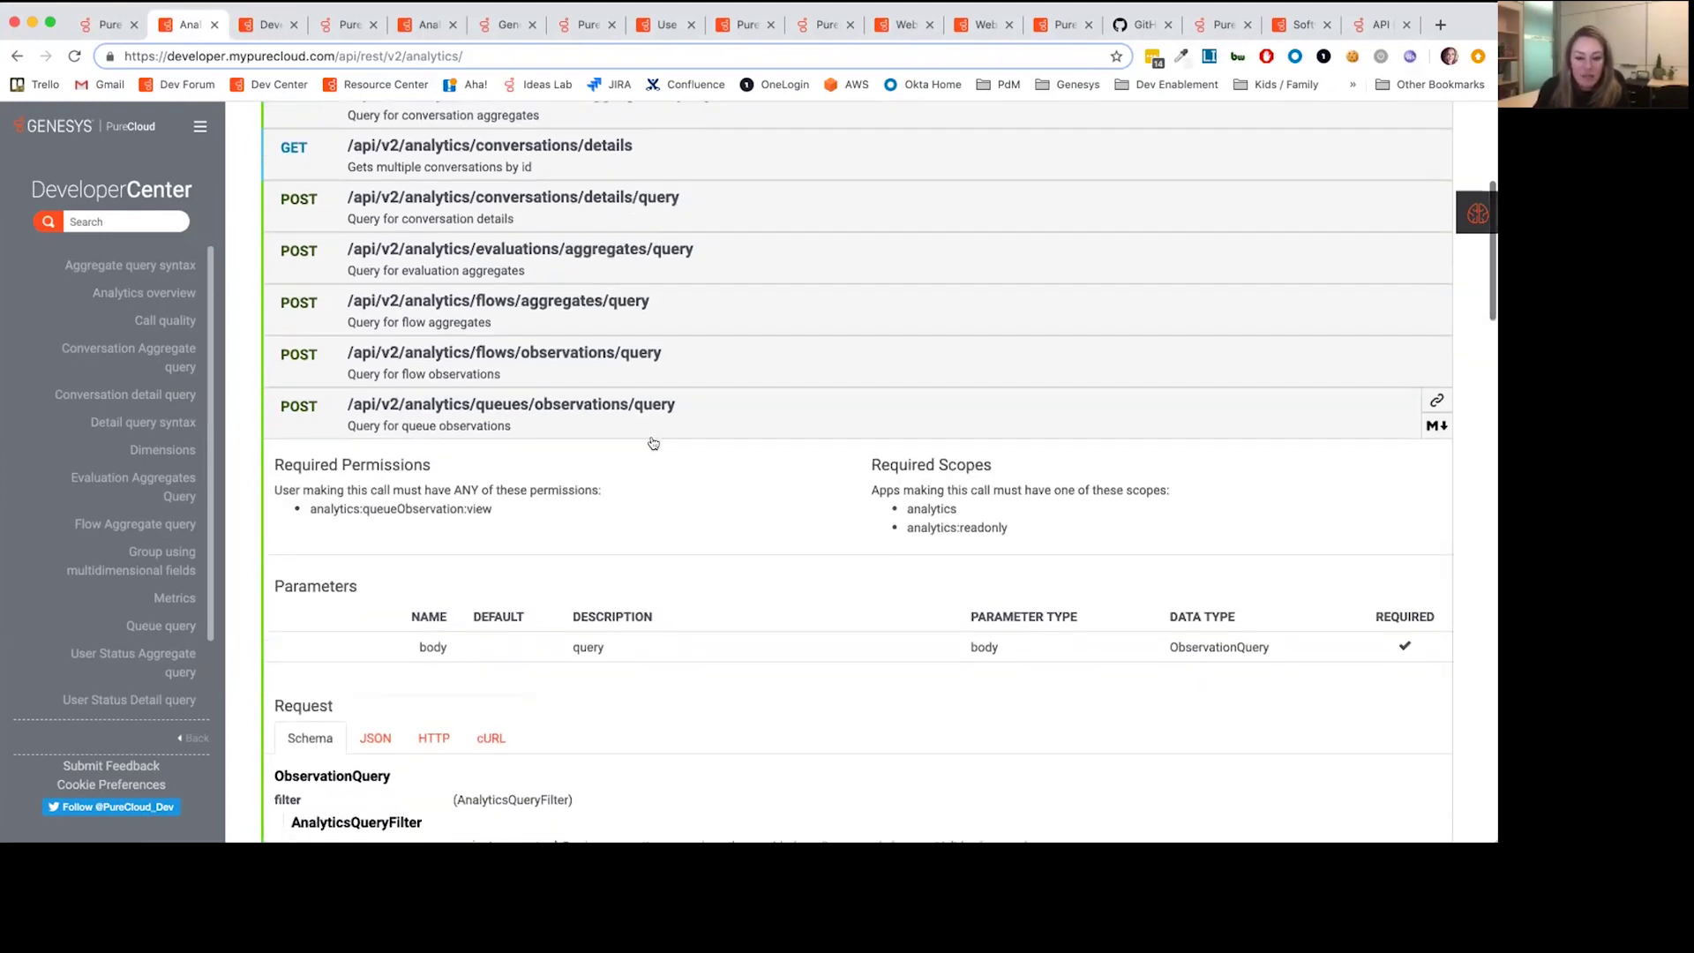
scroll(653, 443, "down", 3)
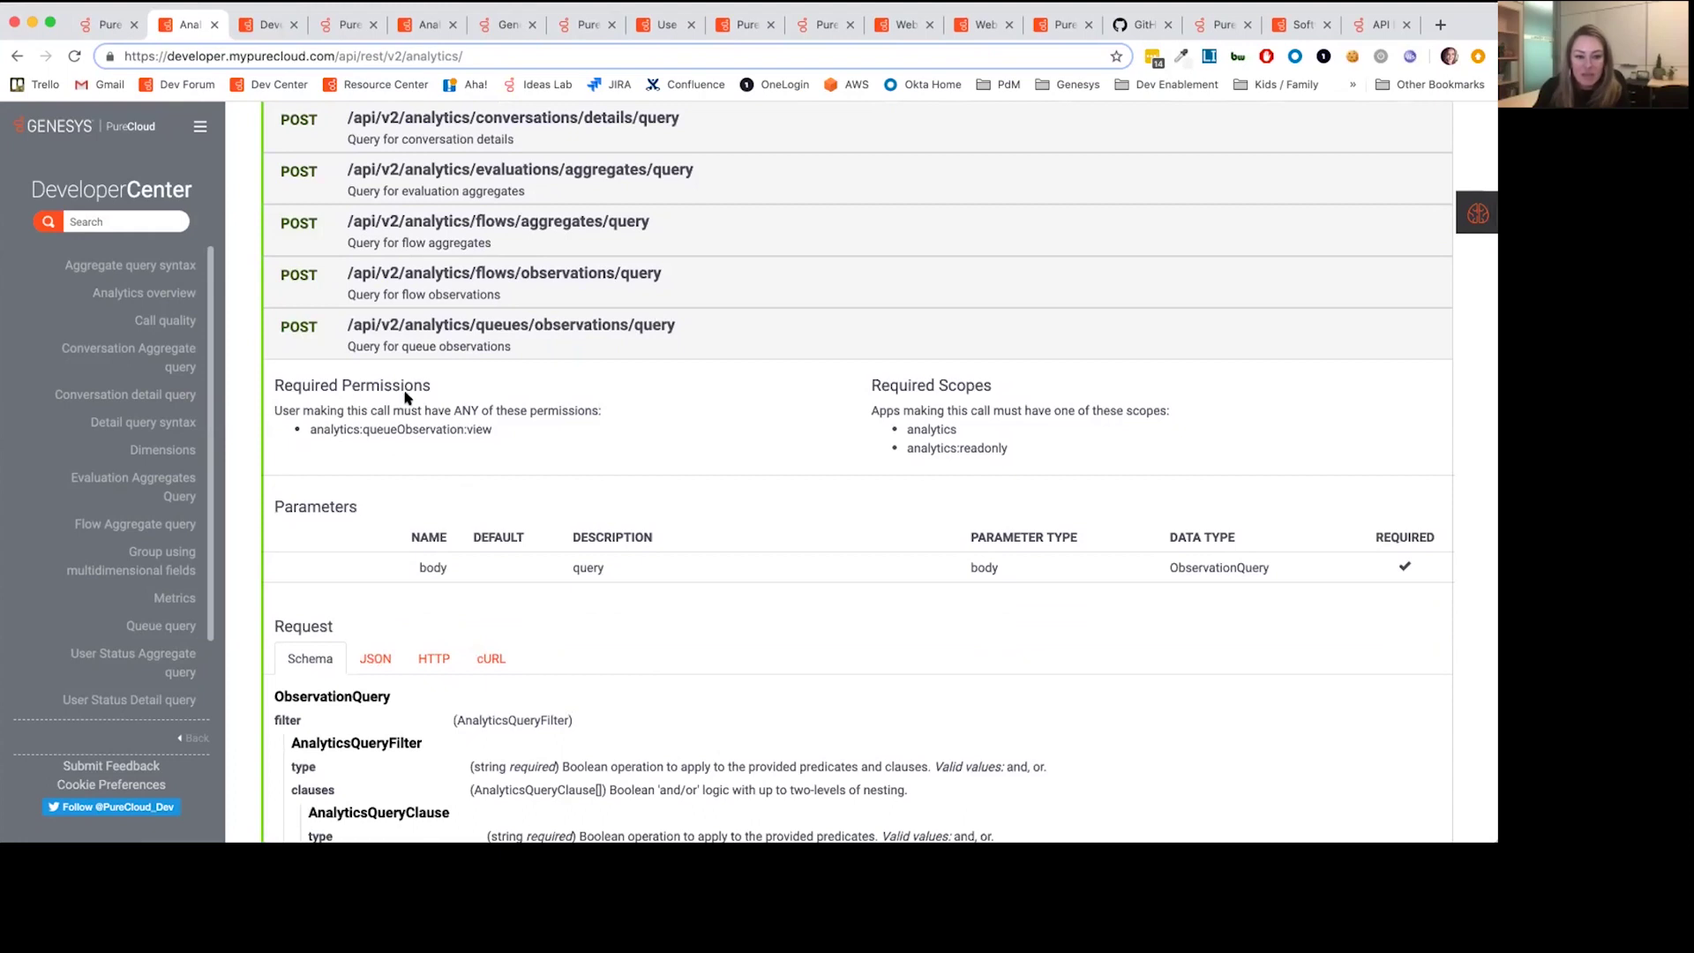
scroll(511, 512, "down", 1)
scroll(509, 512, "down", 3)
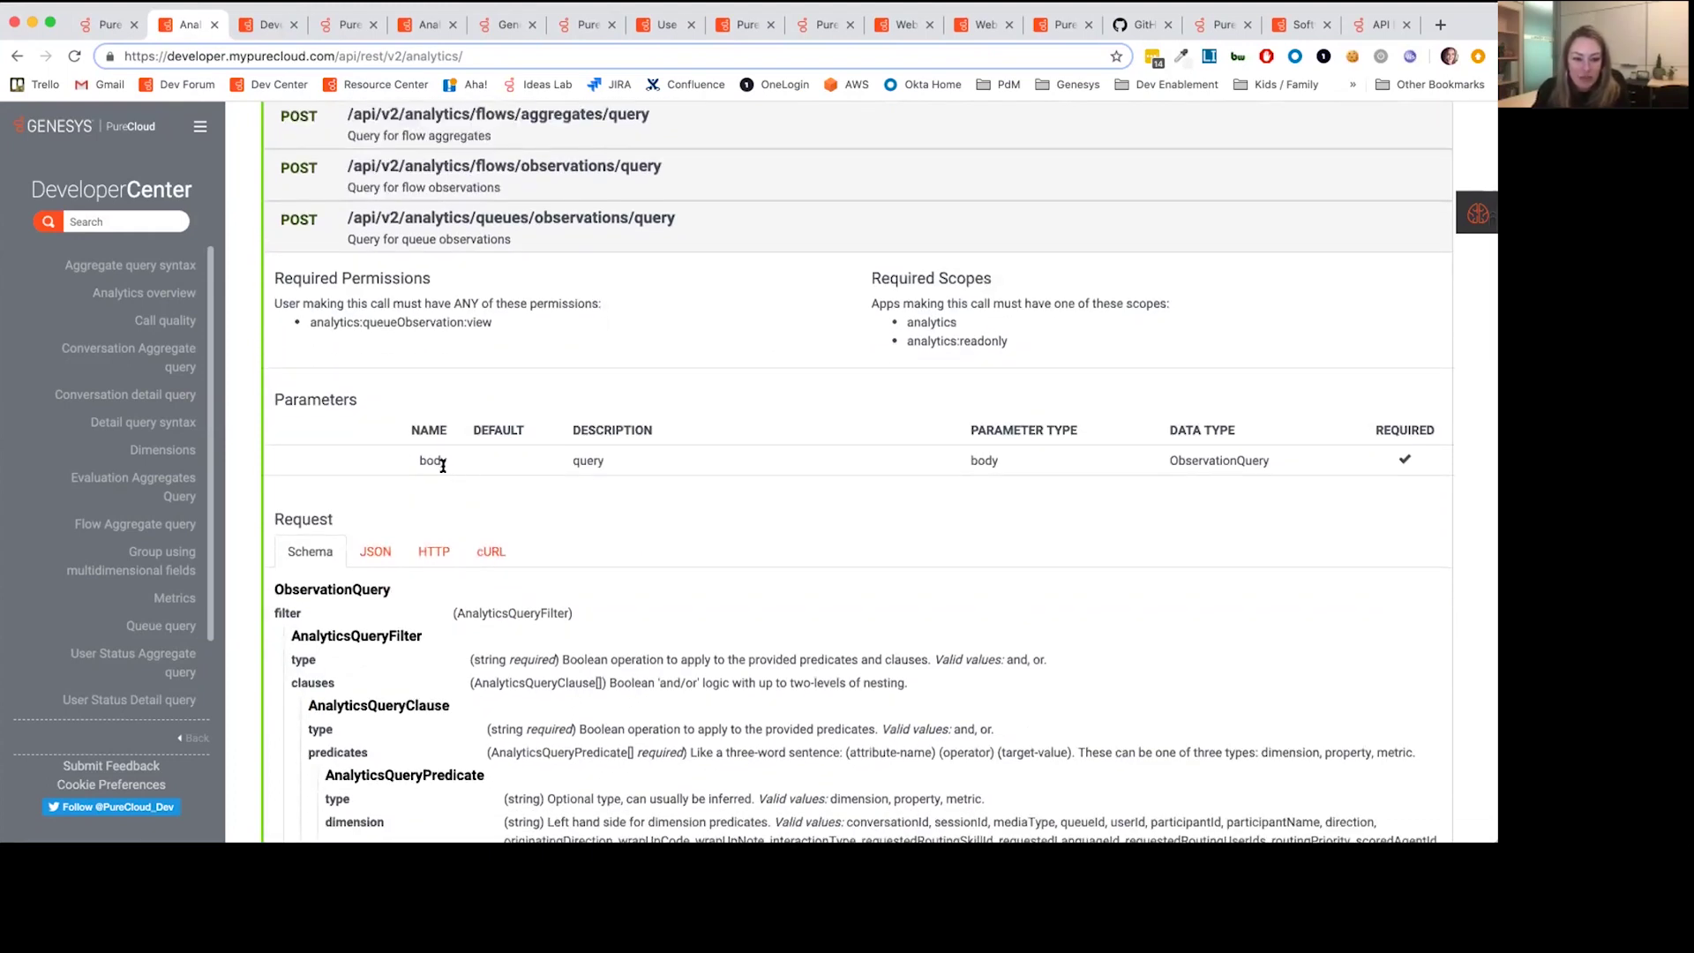
scroll(433, 460, "down", 10)
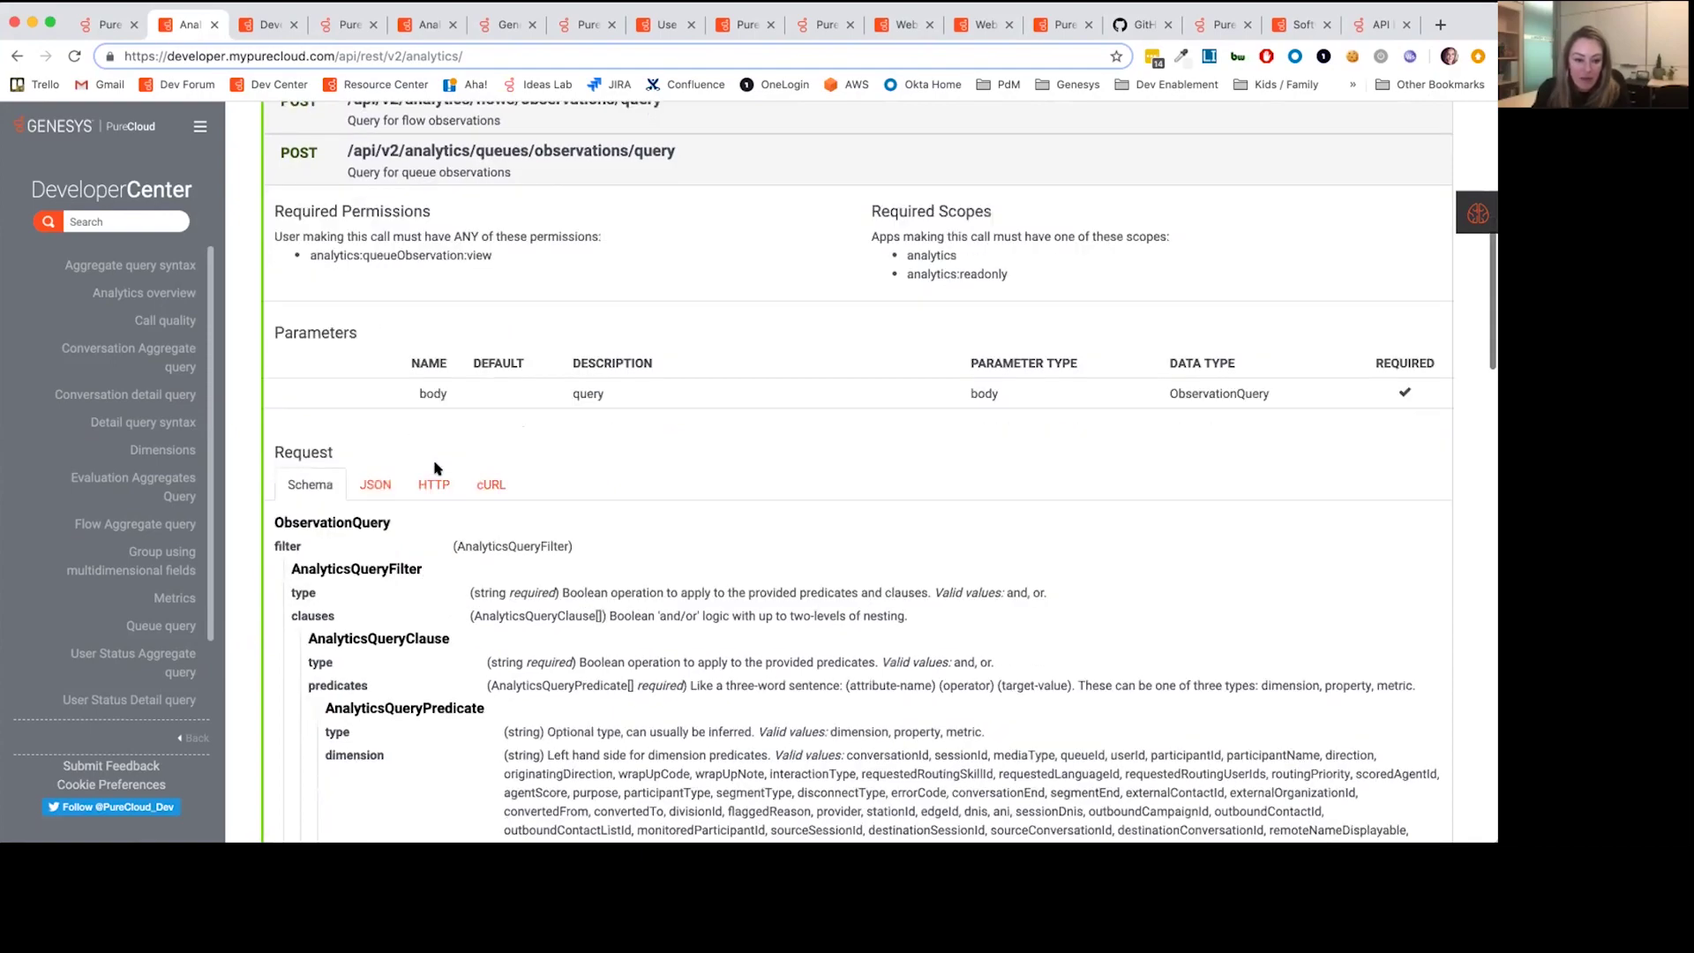
scroll(434, 468, "down", 2)
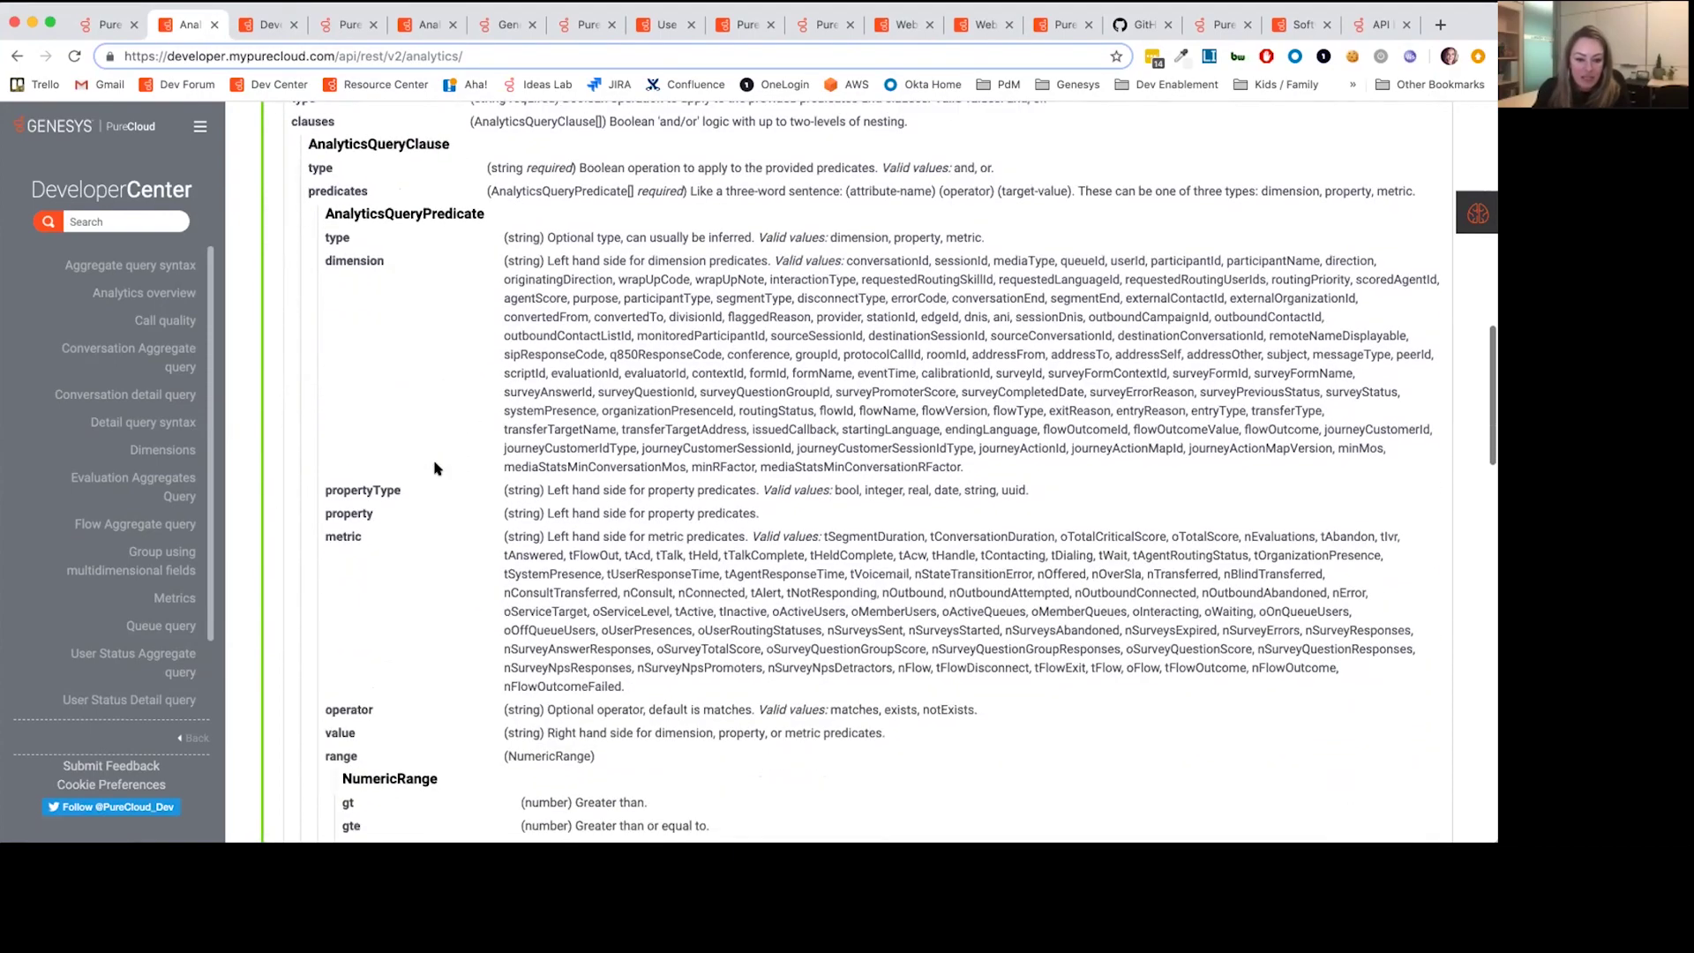
scroll(434, 467, "up", 8)
scroll(434, 467, "up", 2)
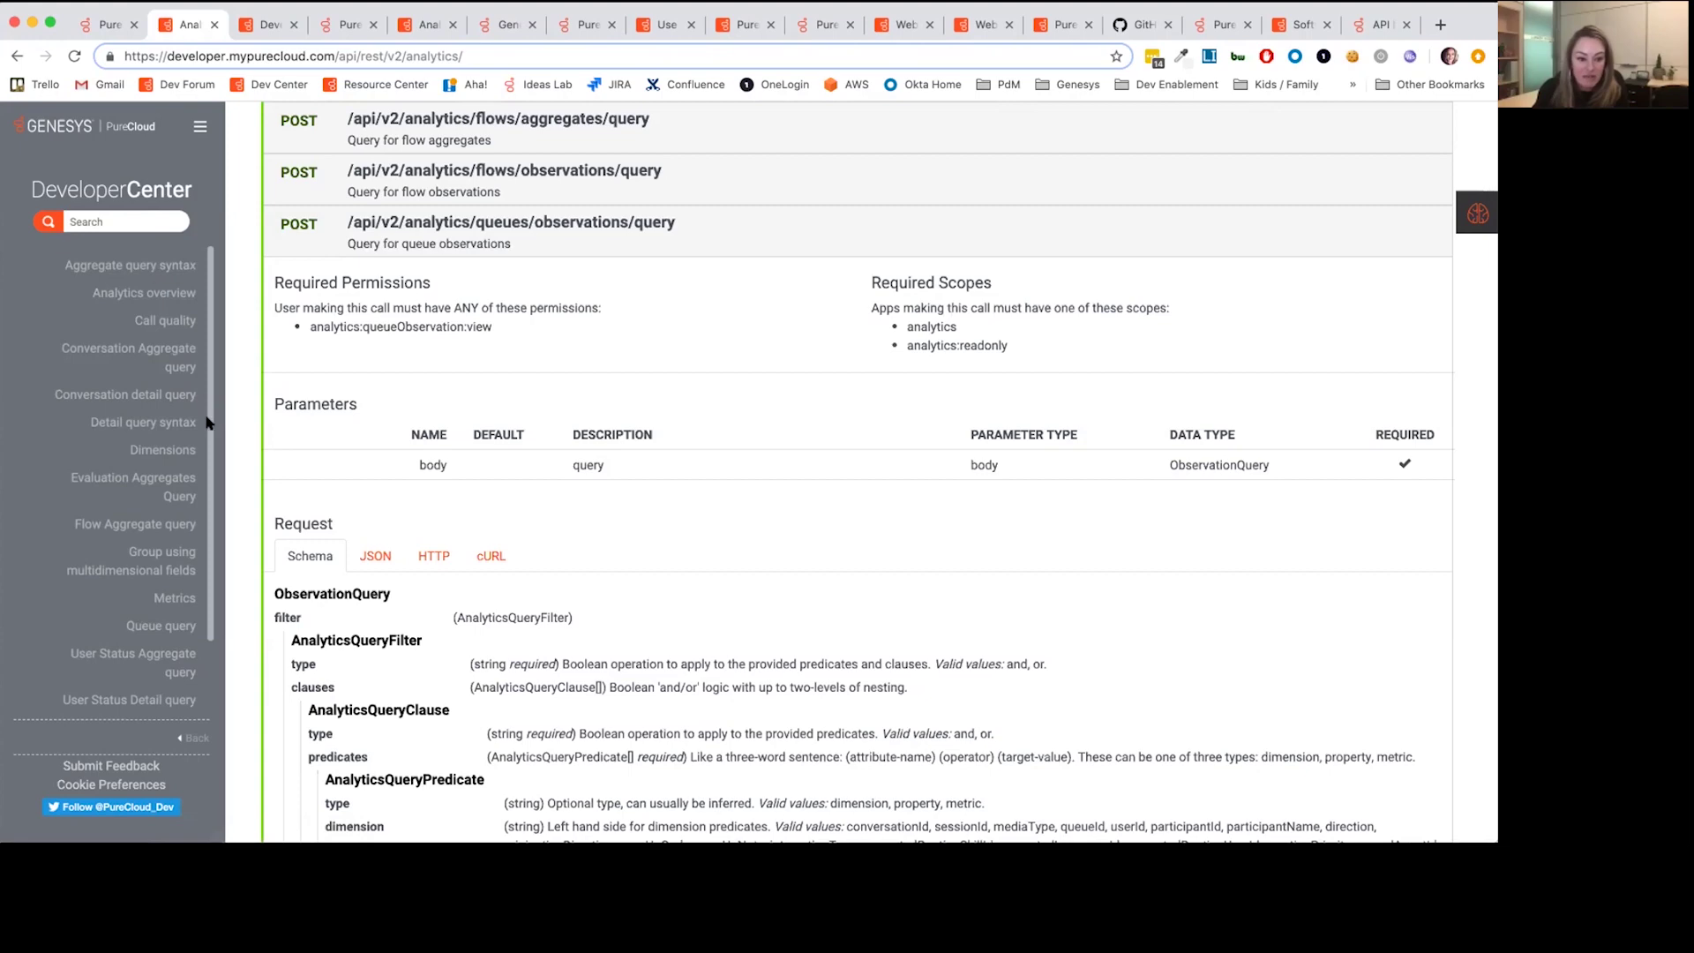
Read the Queue query guide's example JSON, then go back to the Developer Center home page.
left_click(172, 628)
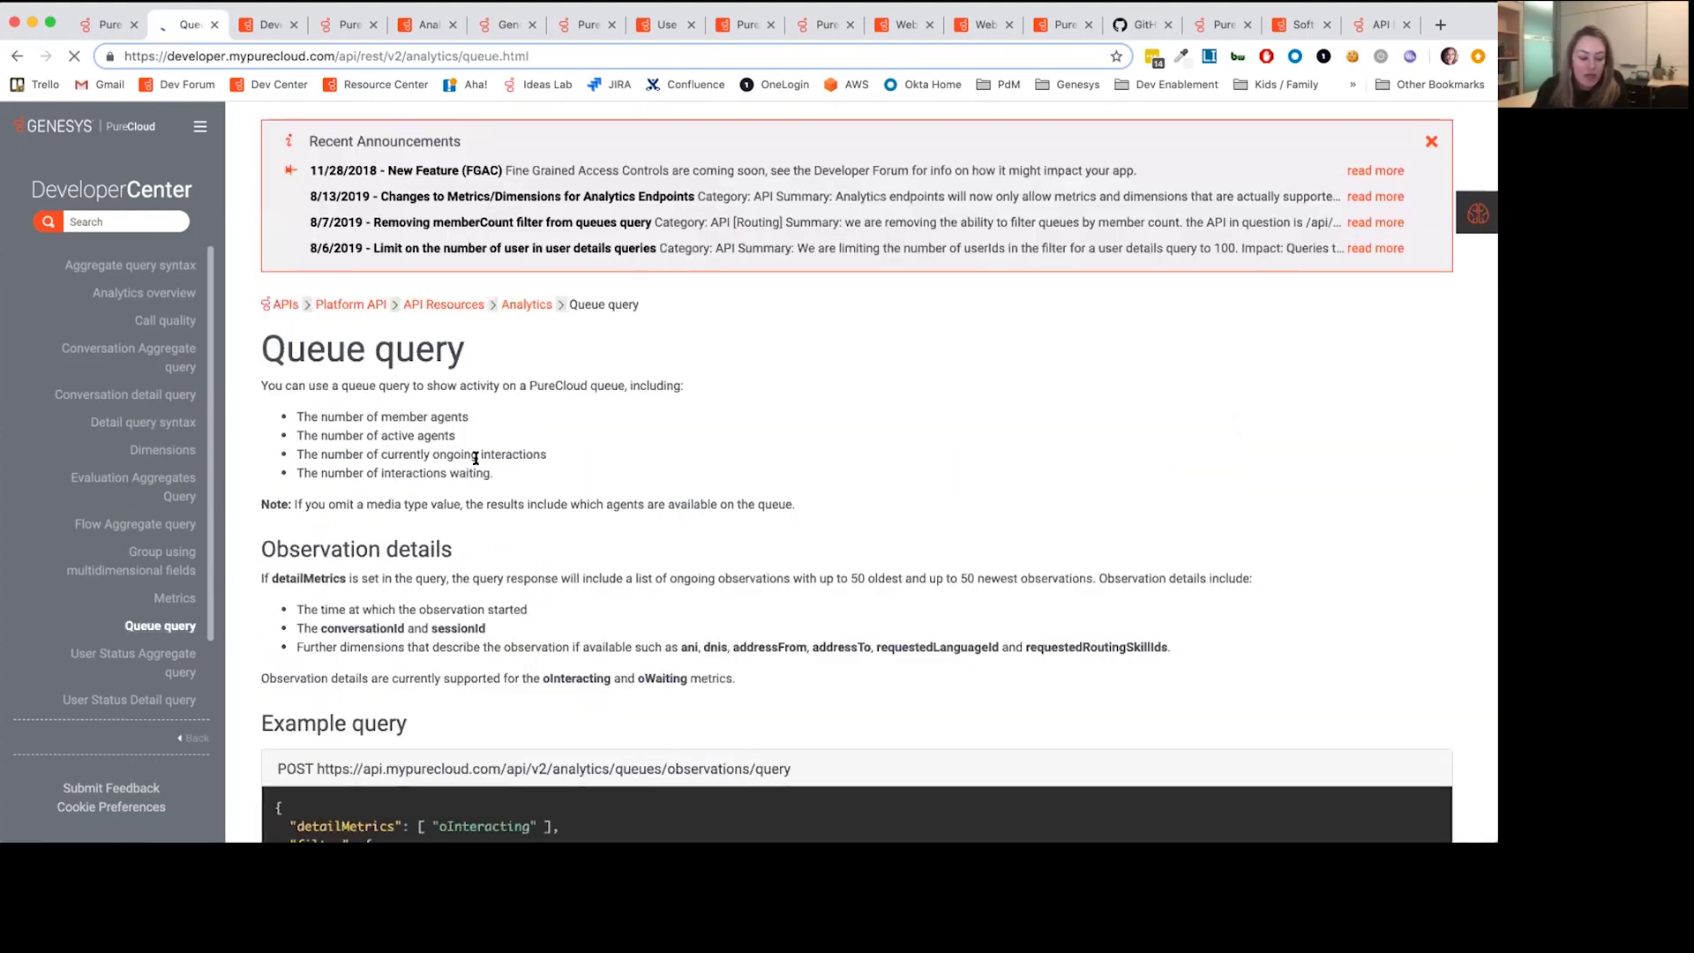
scroll(475, 458, "down", 3)
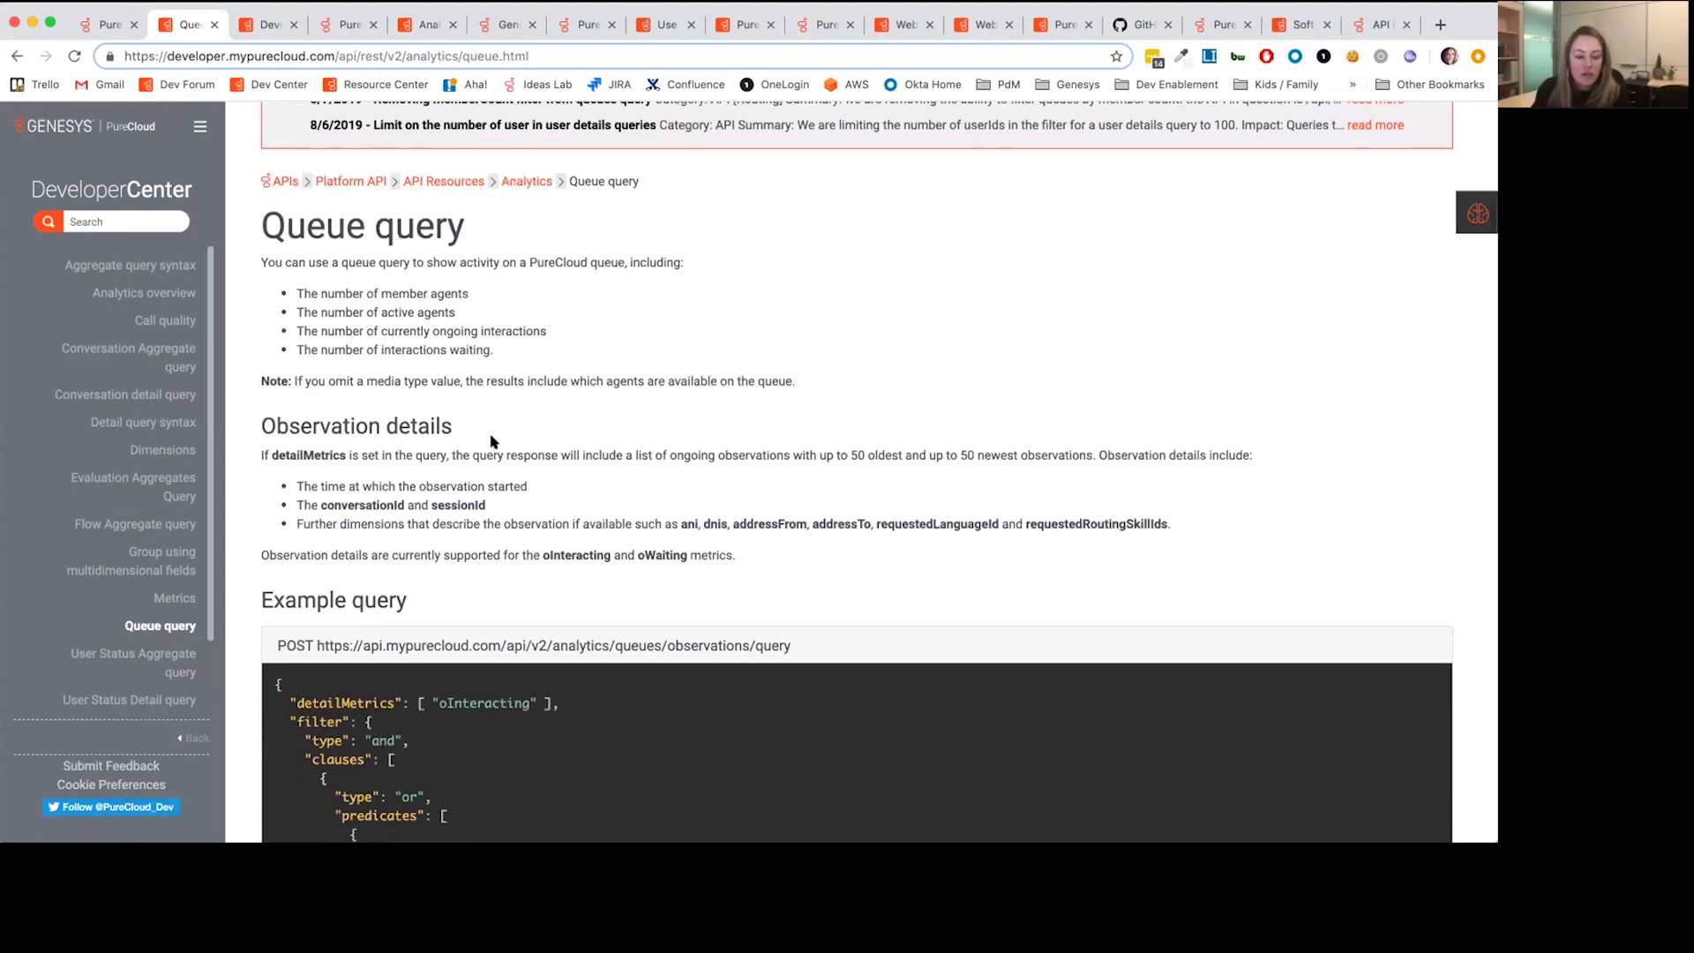
scroll(493, 442, "down", 10)
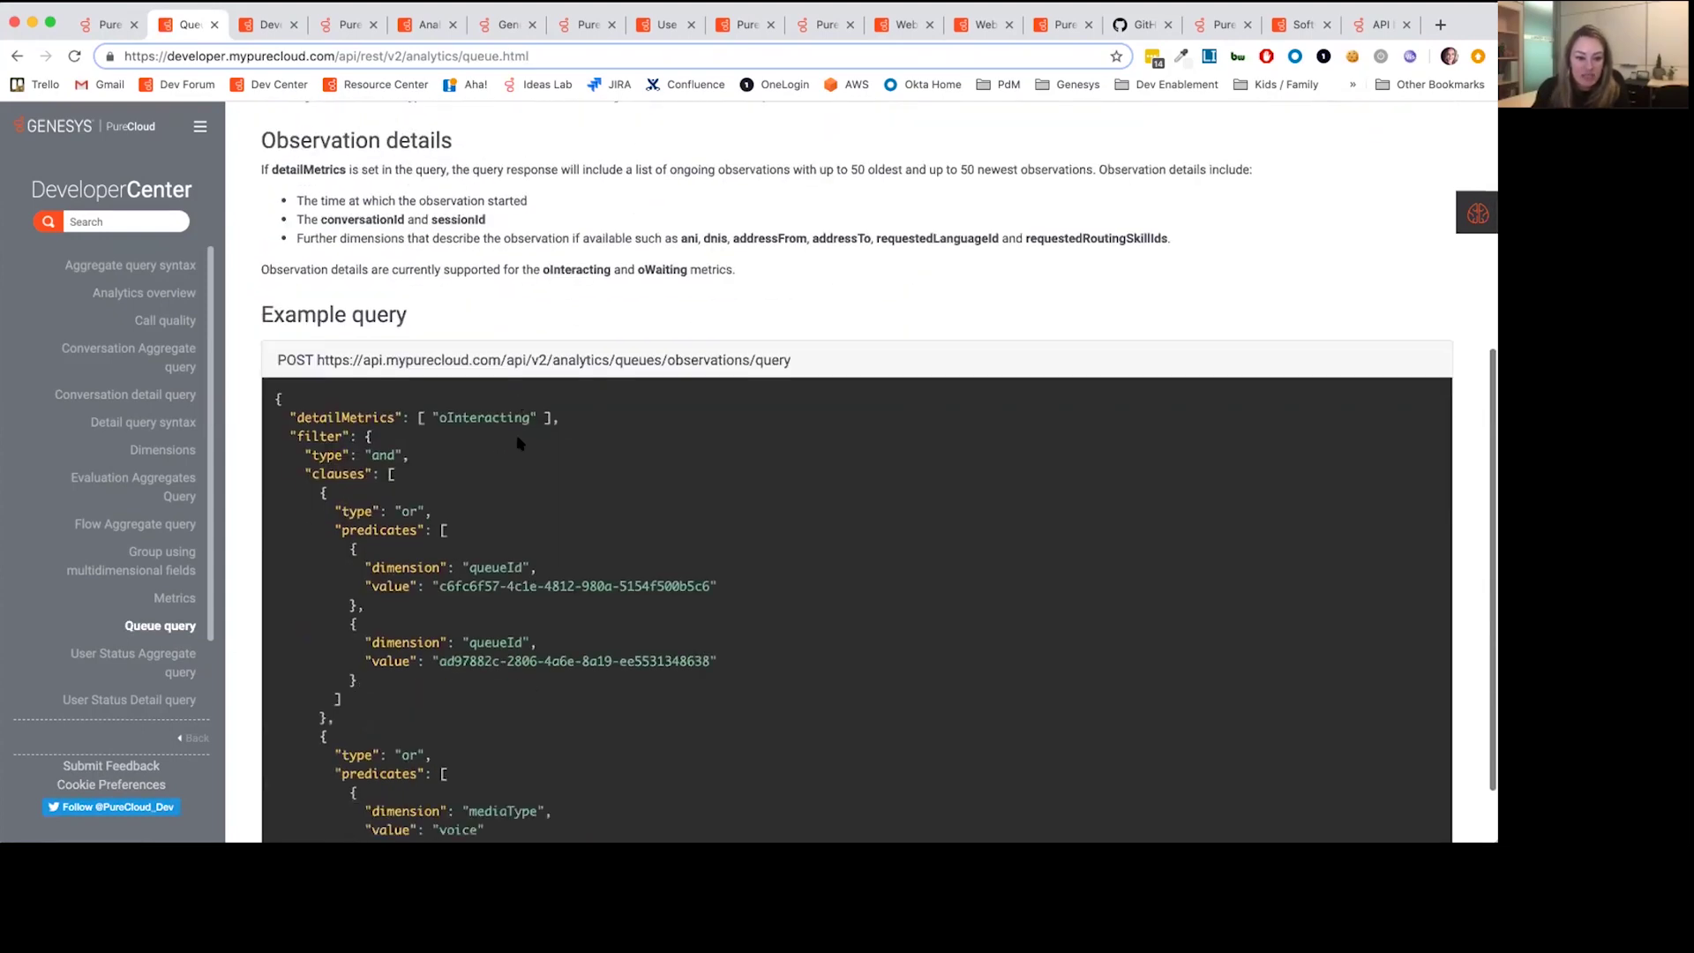
scroll(494, 562, "down", 1)
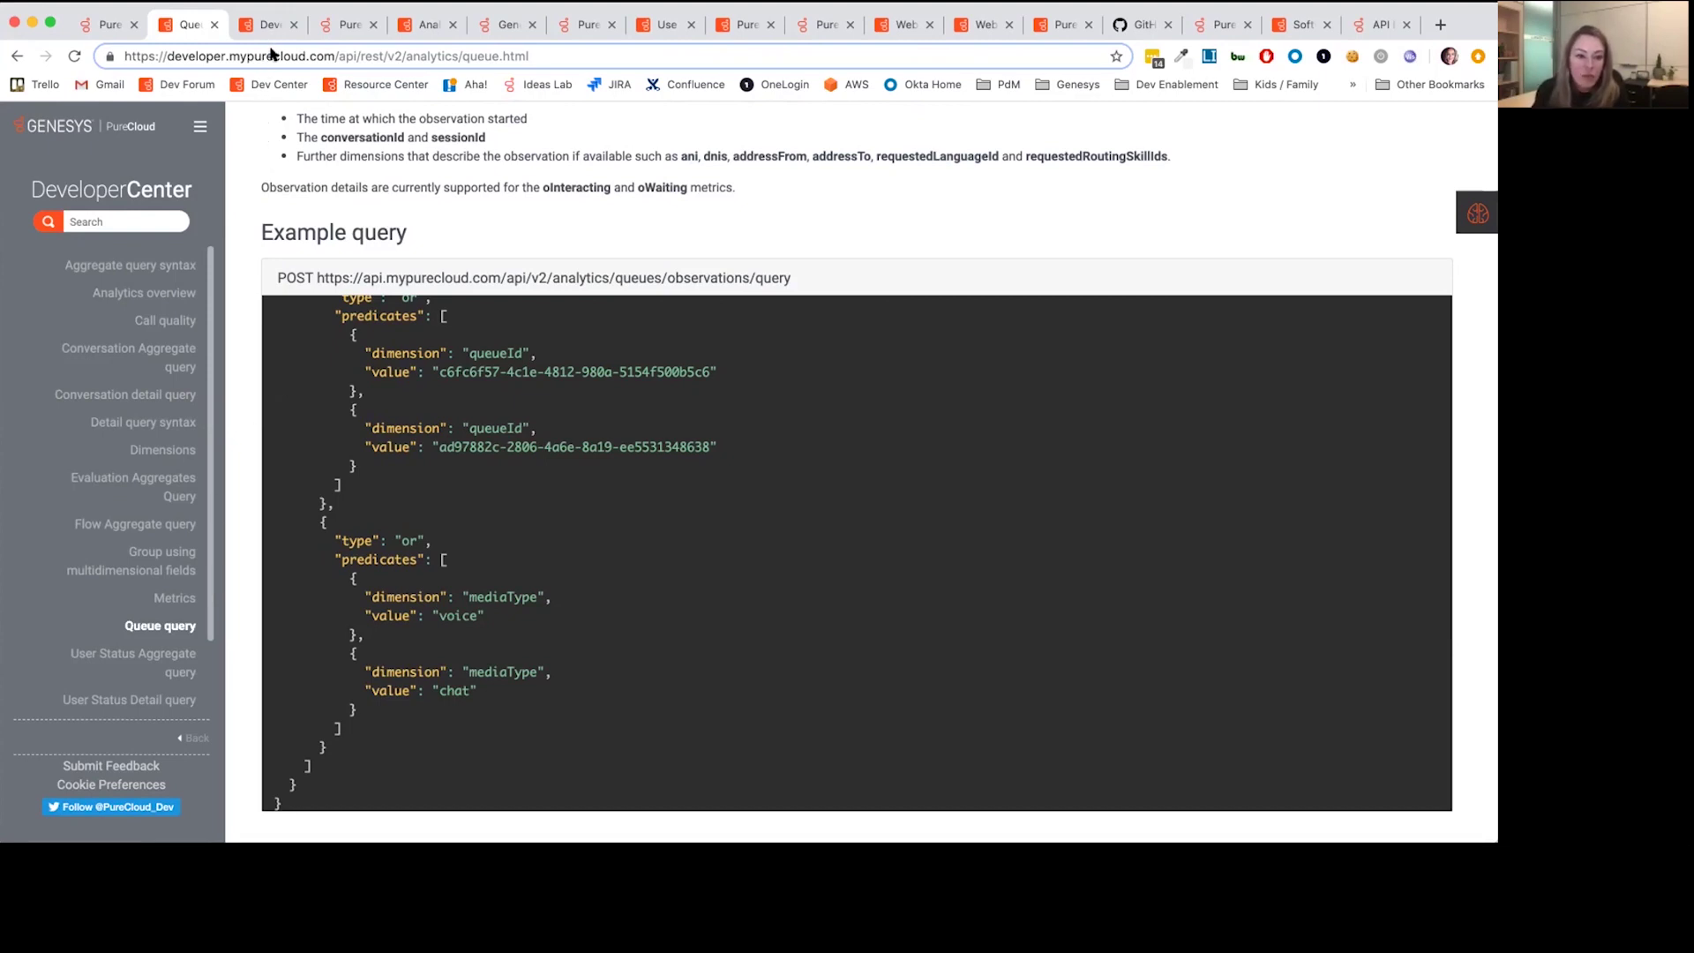
left_click(279, 85)
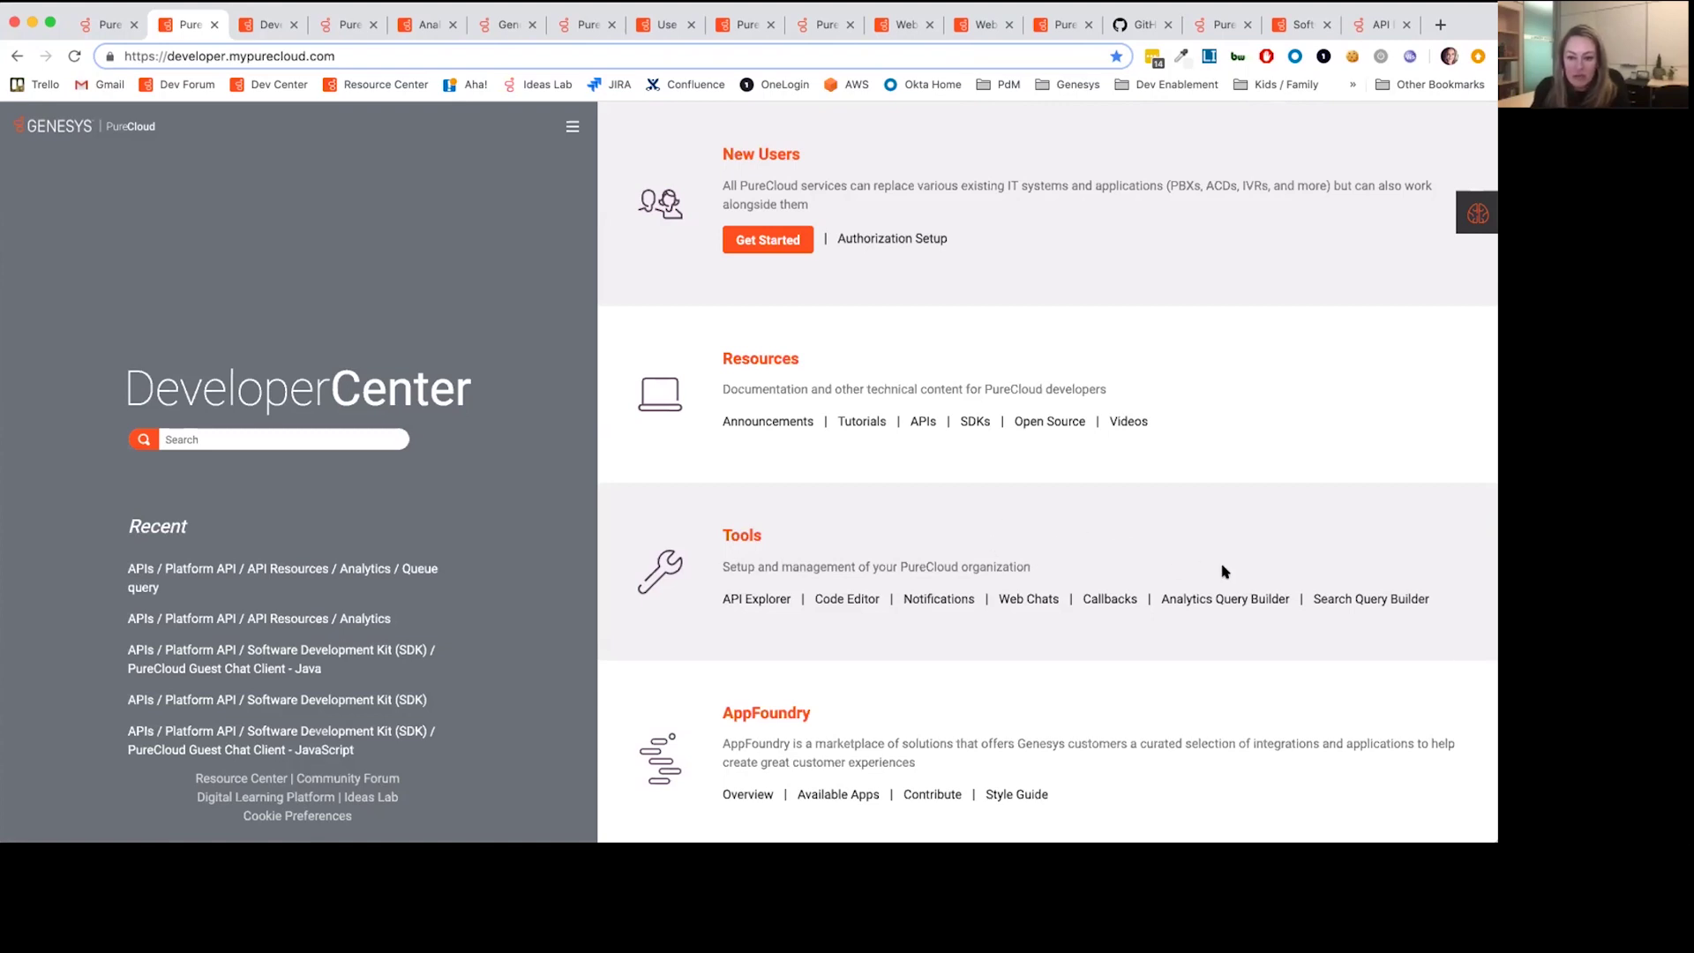
Open the Analytics Query Builder with the query type set to Queue Observation.
left_click(1219, 599)
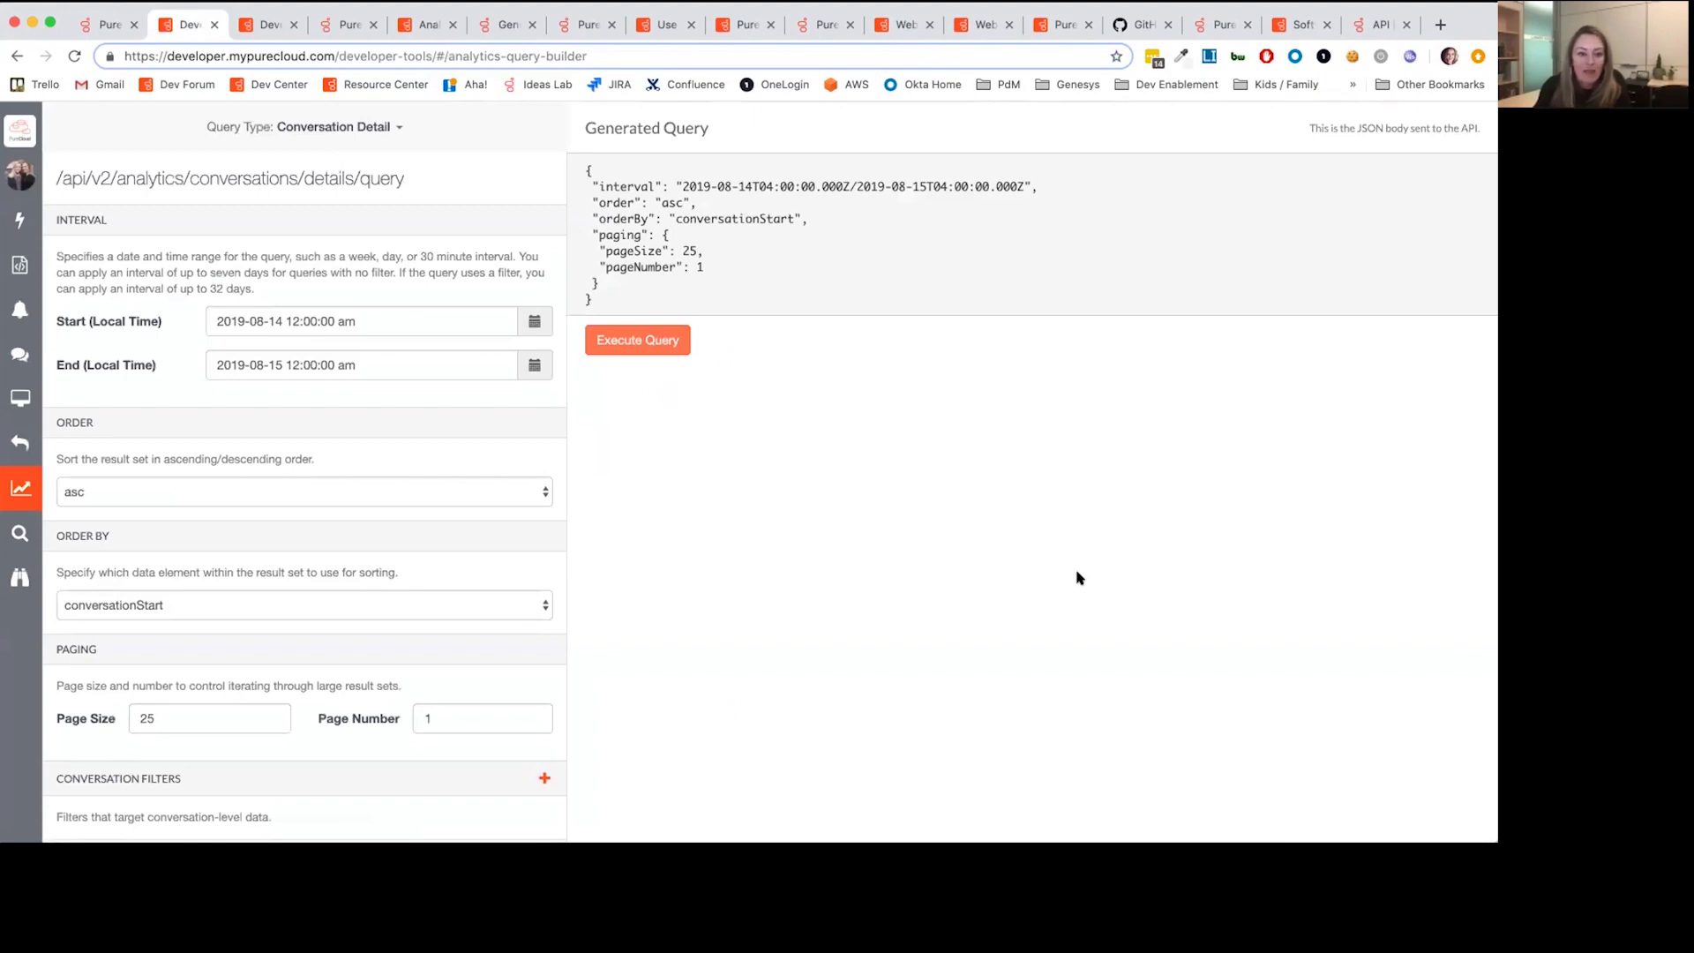
left_click(354, 130)
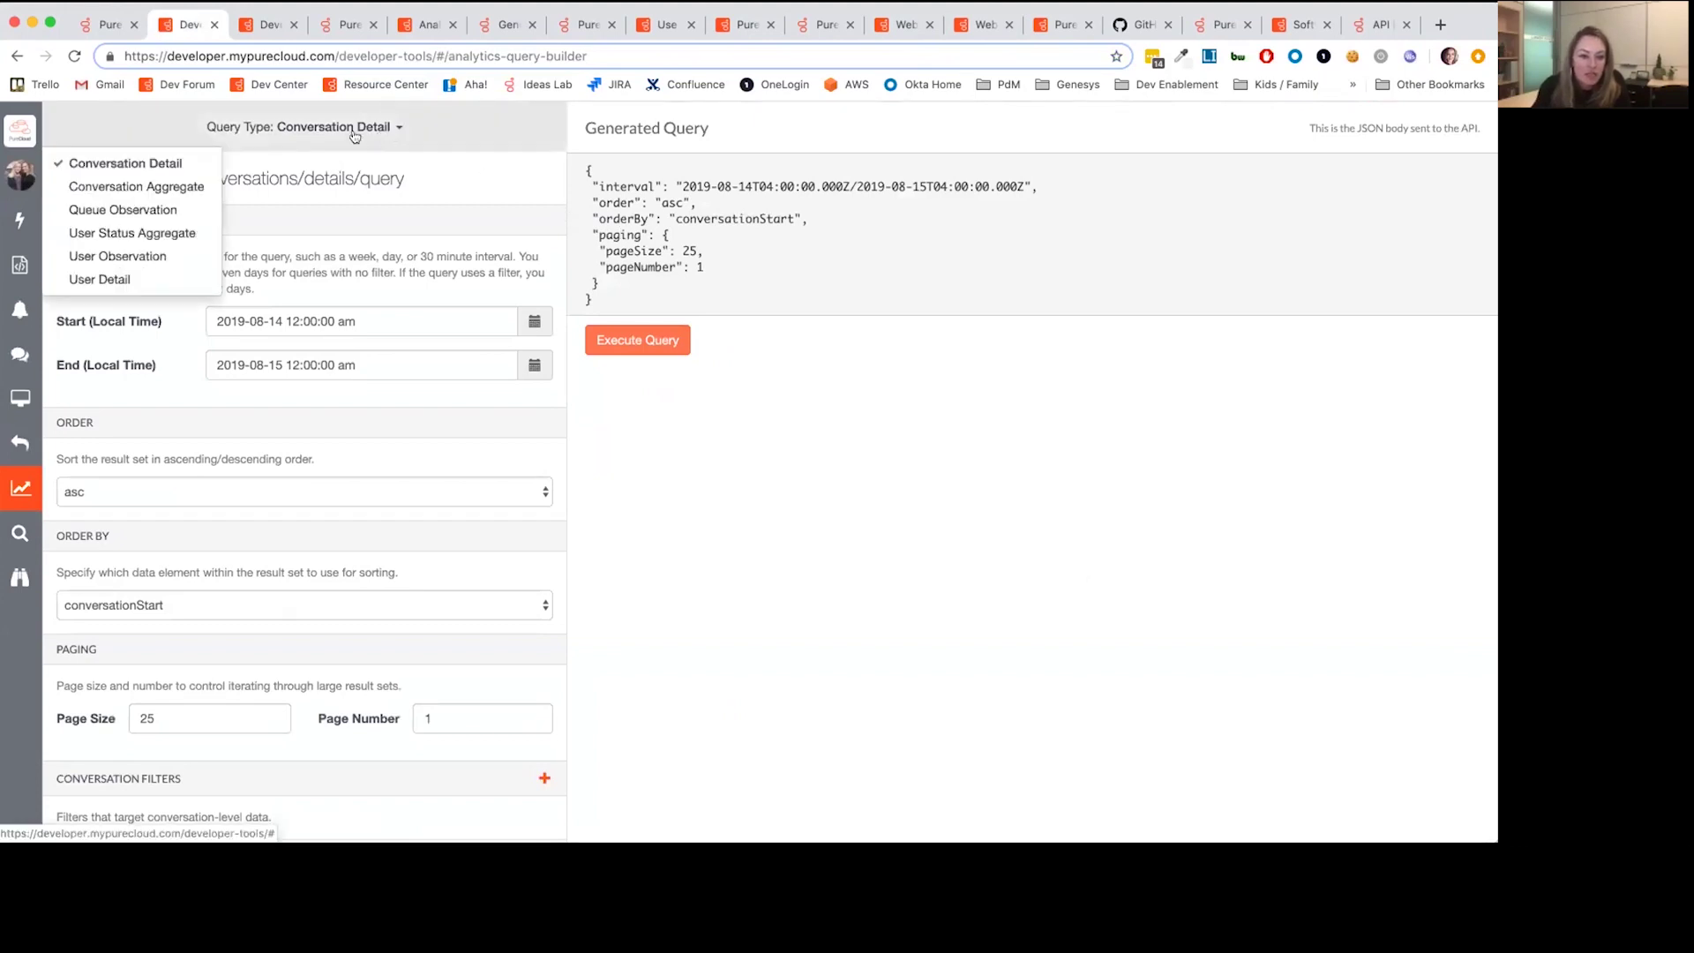
left_click(177, 208)
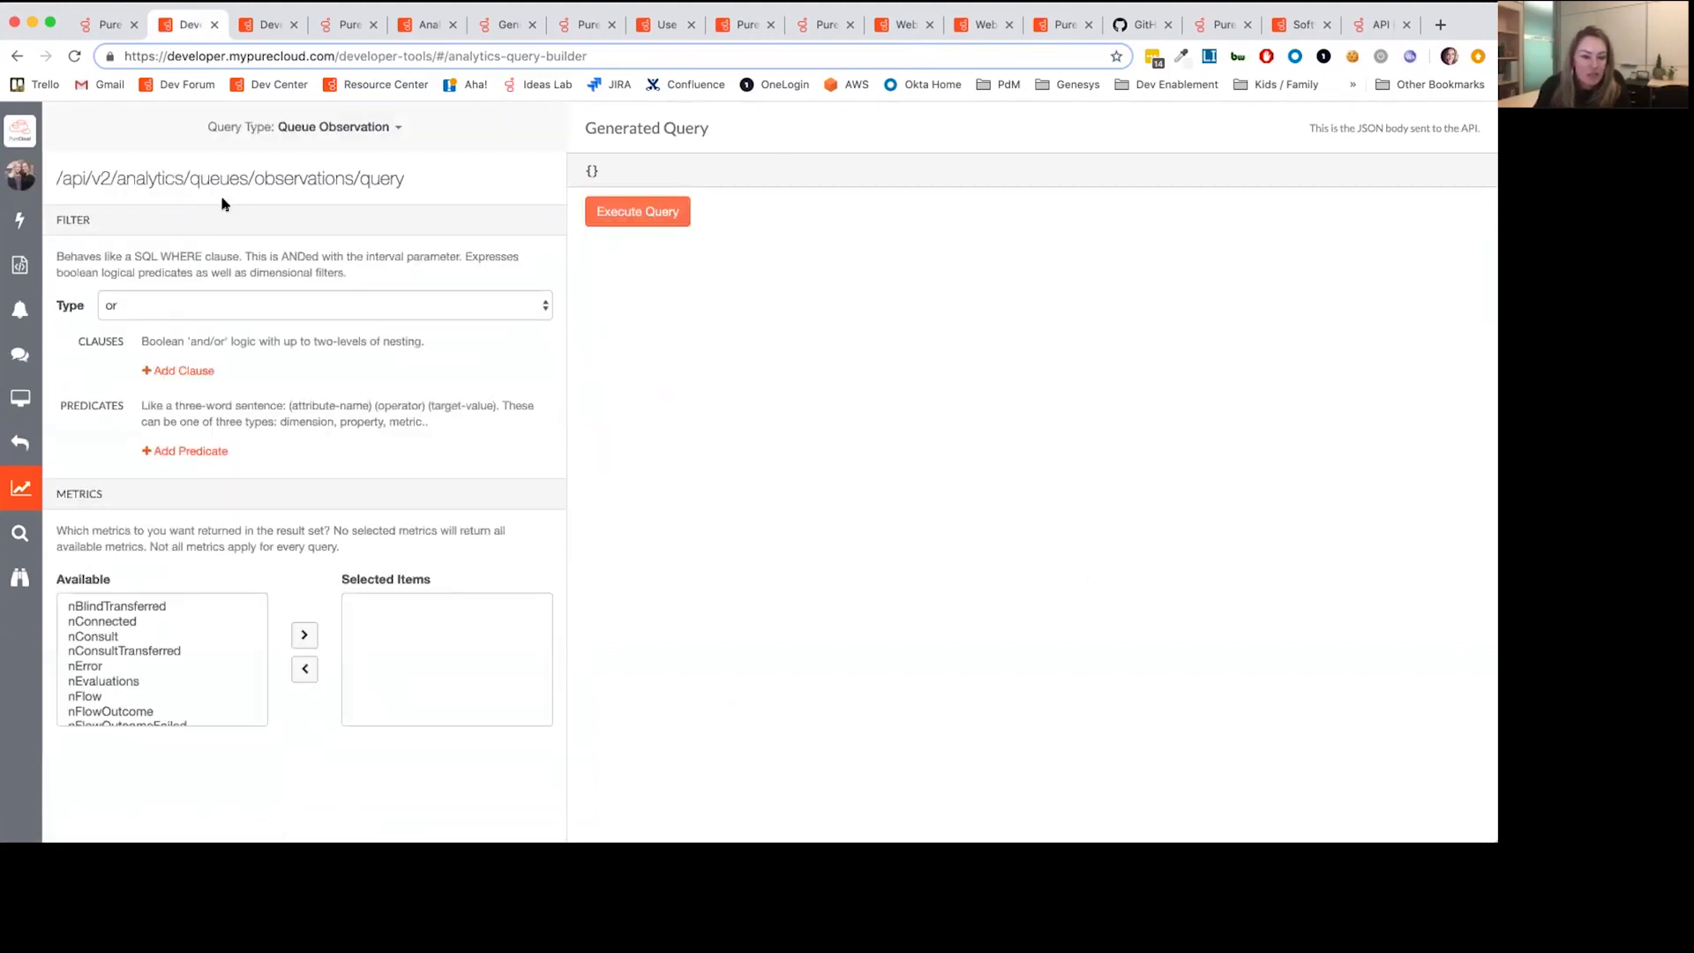
Add a dimension predicate where queueId matches the AppFoundry queue.
left_click(191, 451)
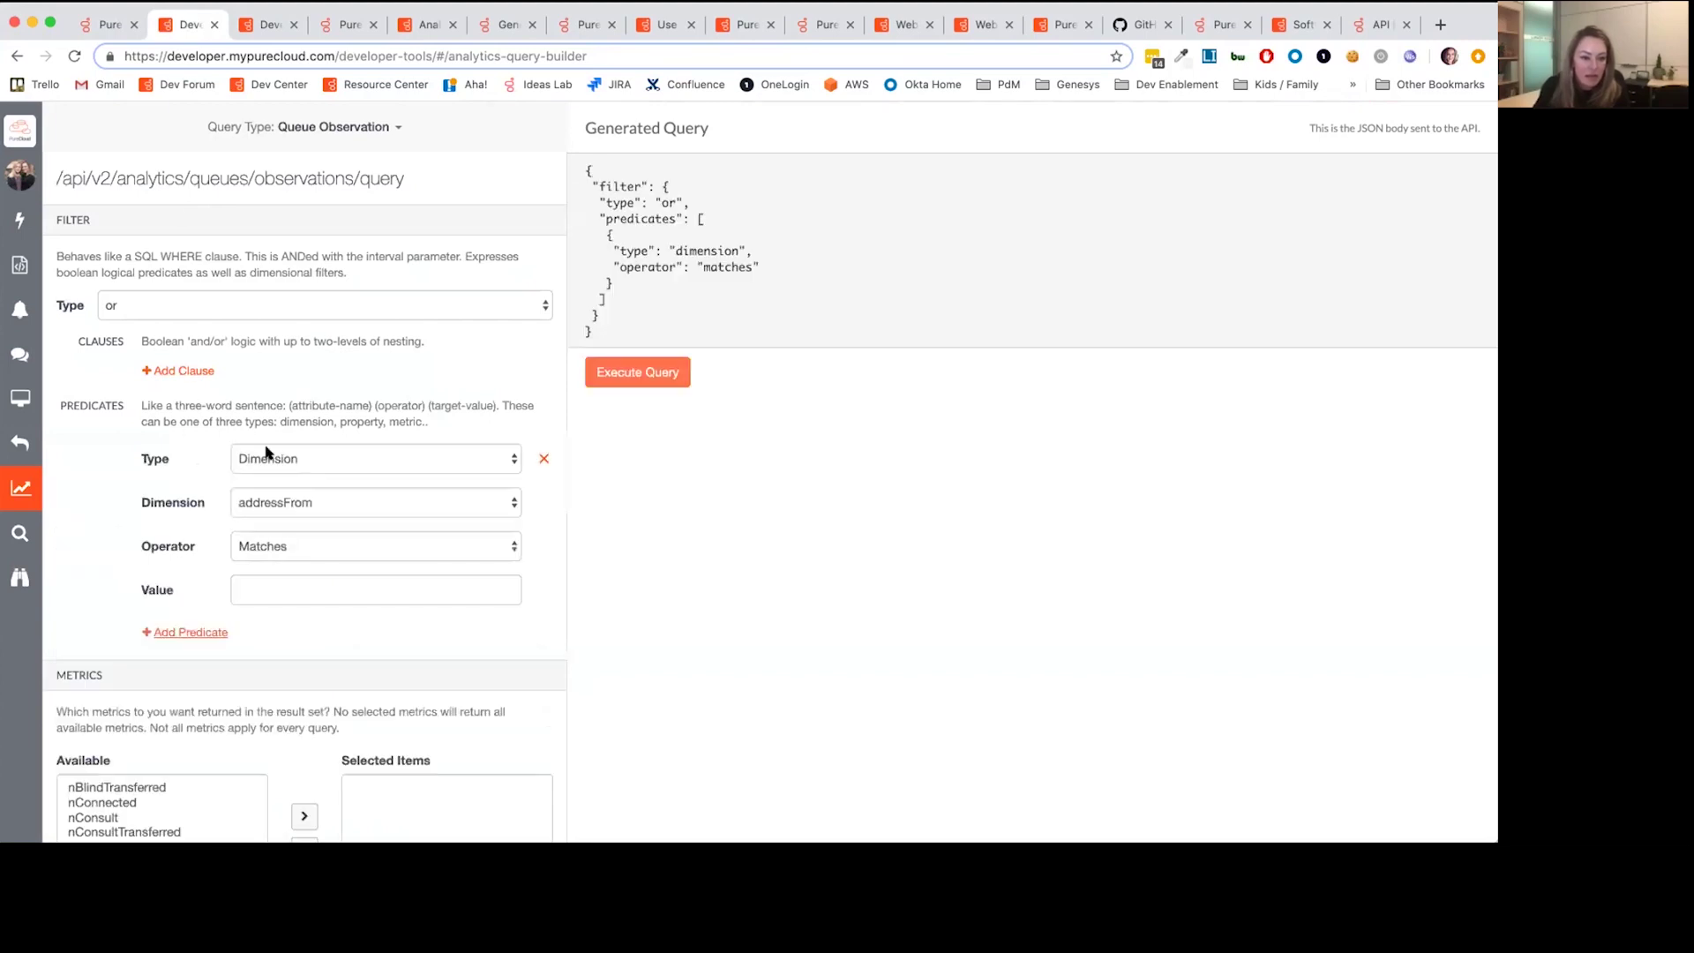
left_click(275, 458)
left_click(273, 459)
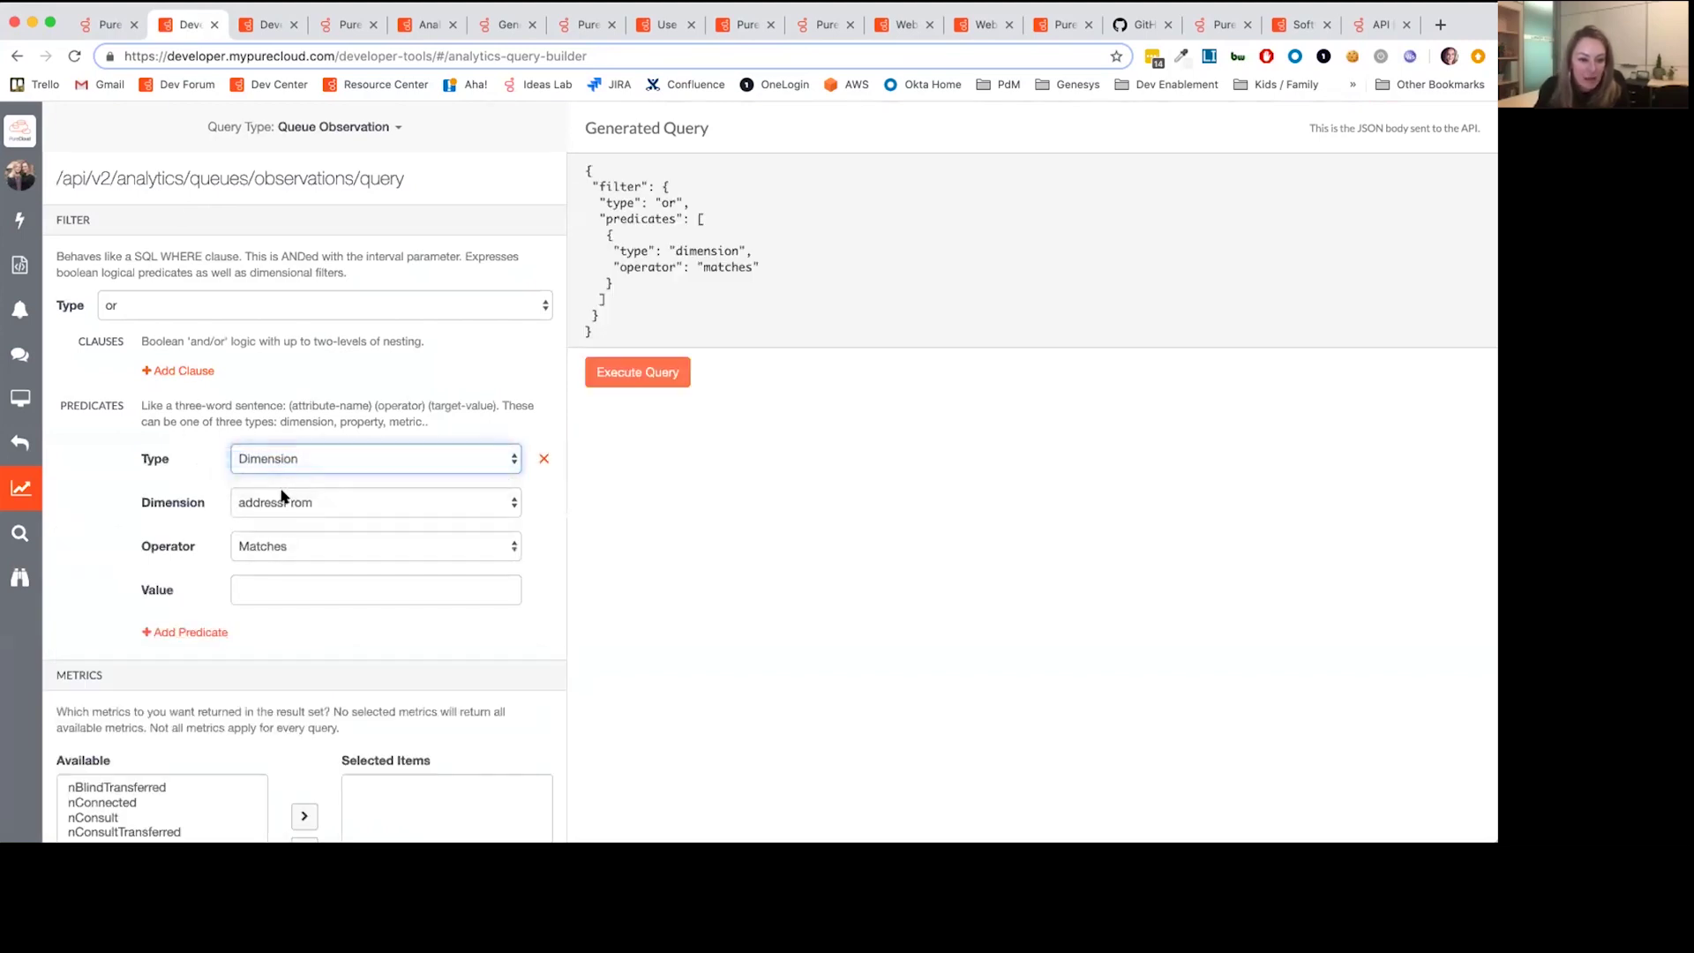
left_click(283, 500)
scroll(319, 663, "down", 5)
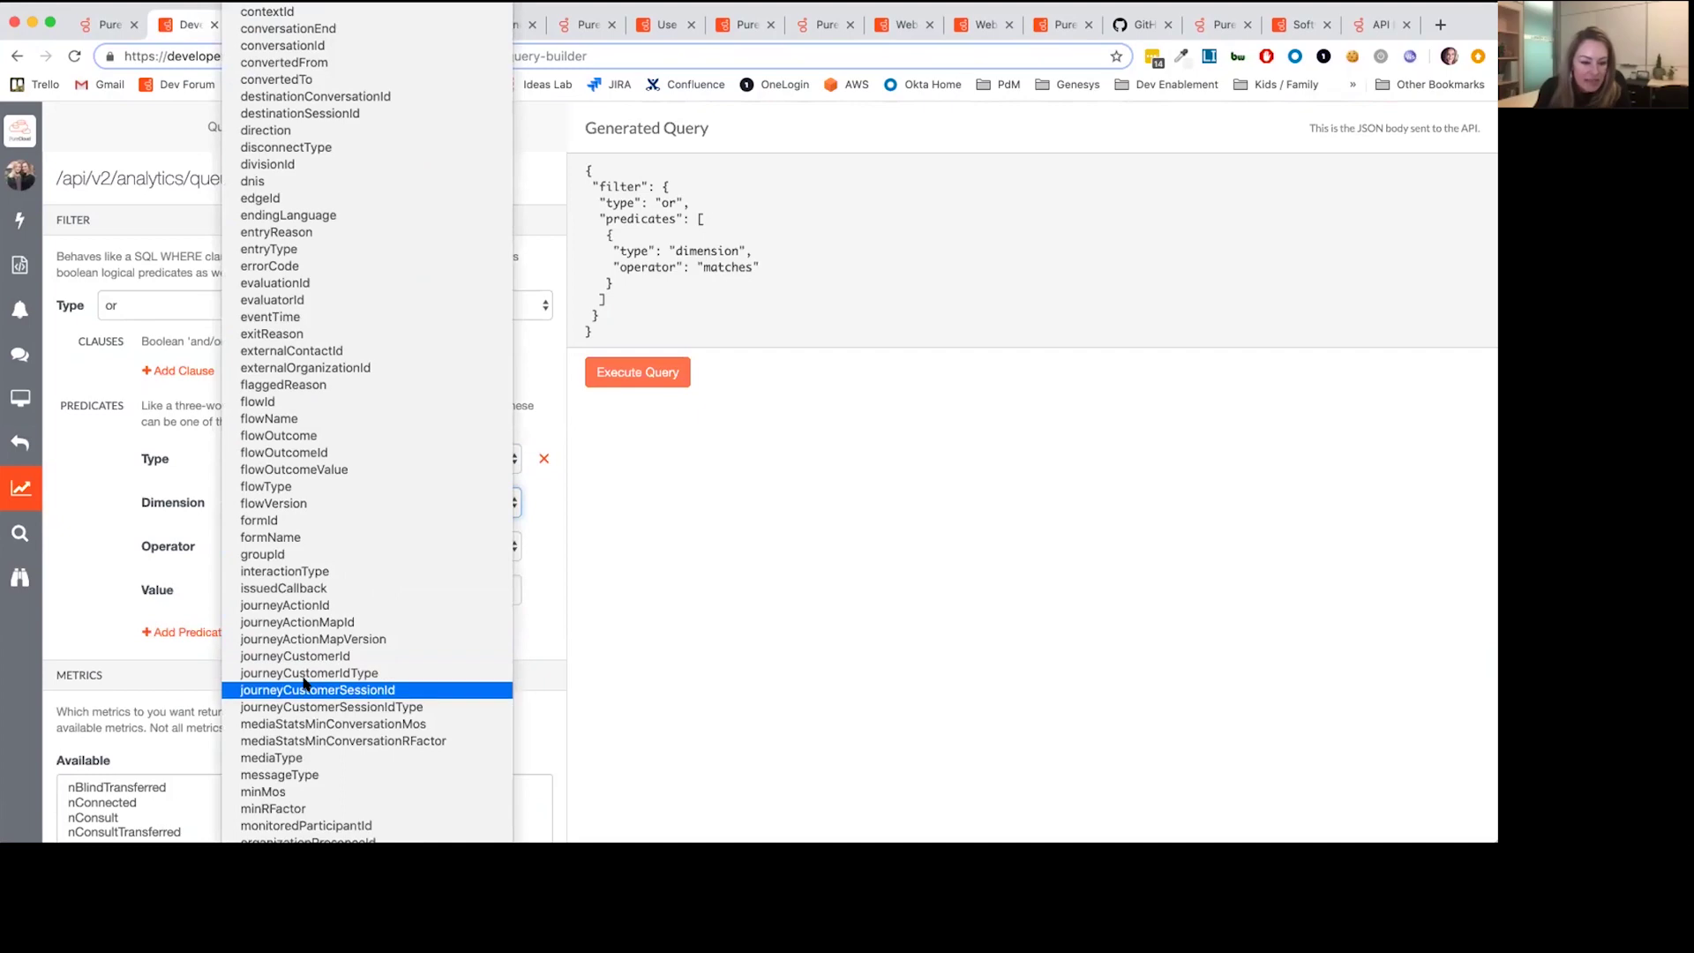
scroll(309, 679, "down", 10)
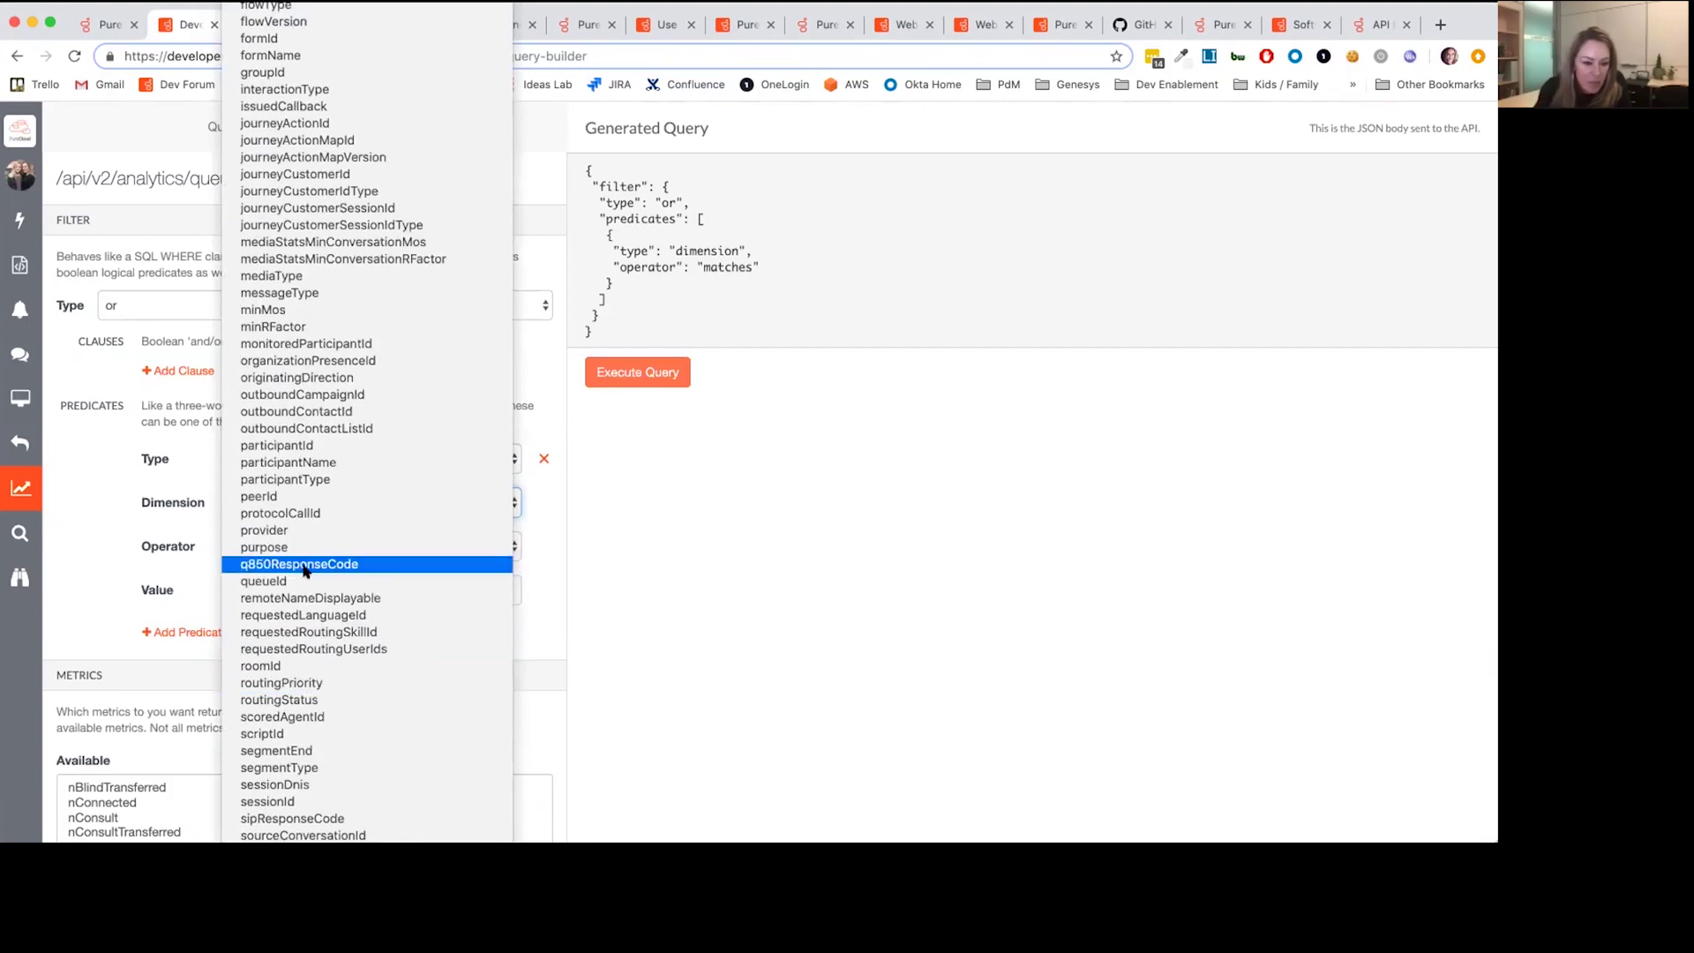
scroll(318, 494, "up", 5)
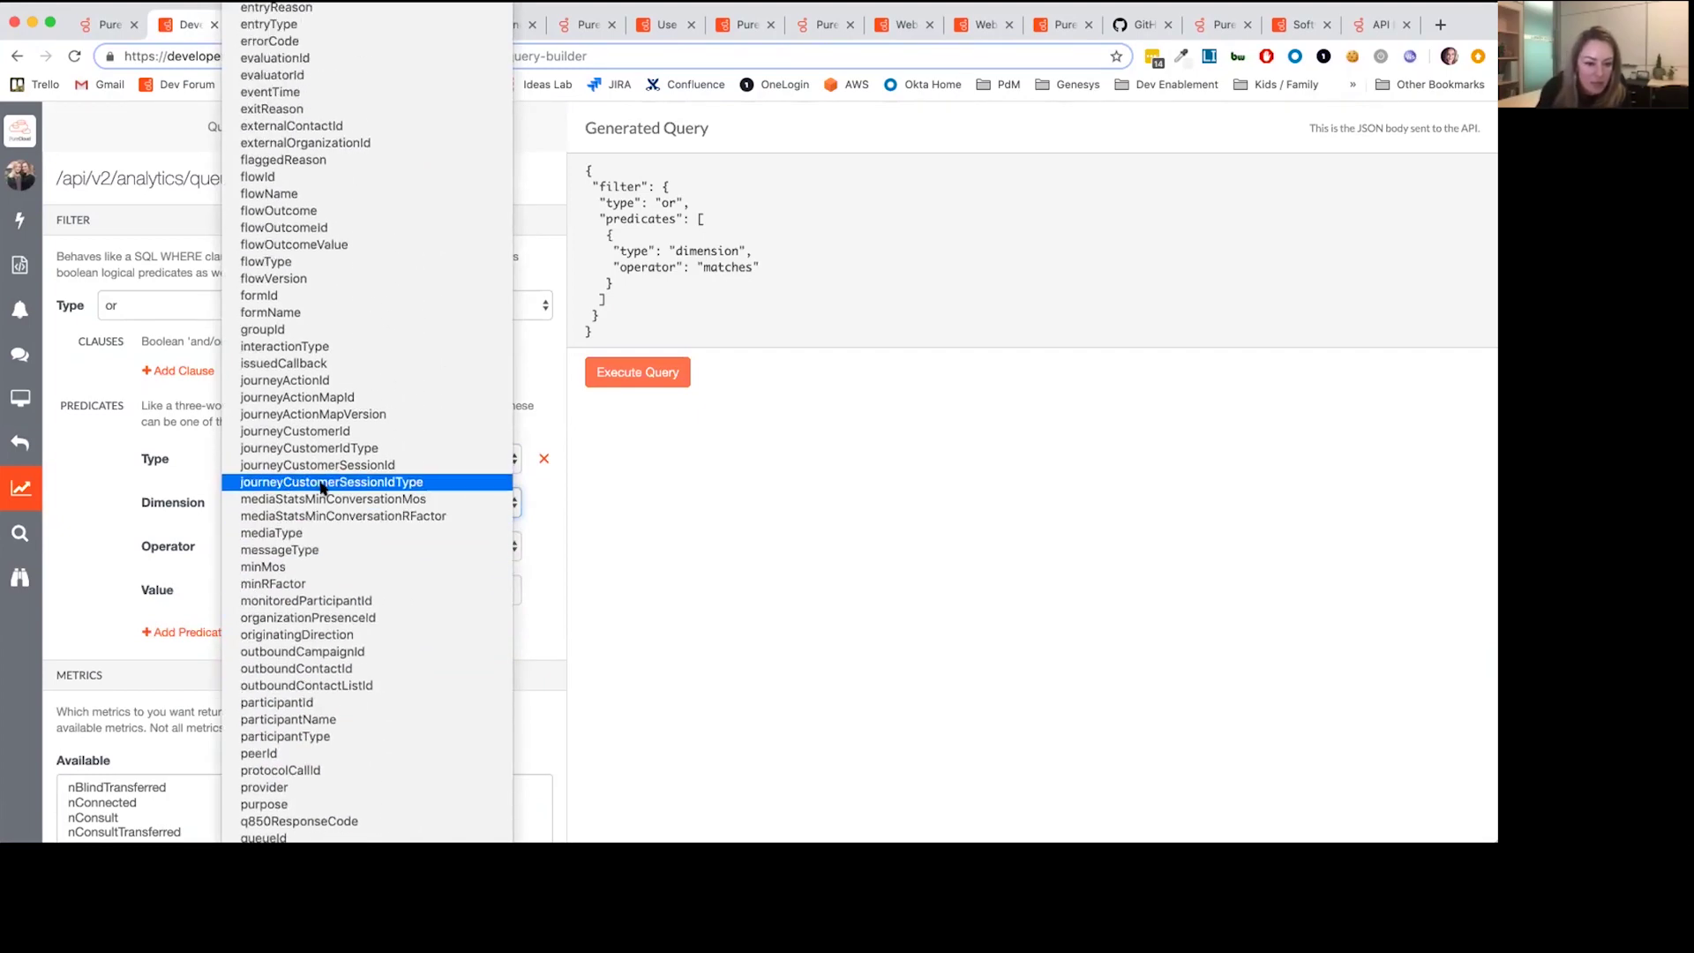
scroll(322, 490, "down", 6)
left_click(291, 549)
left_click(294, 584)
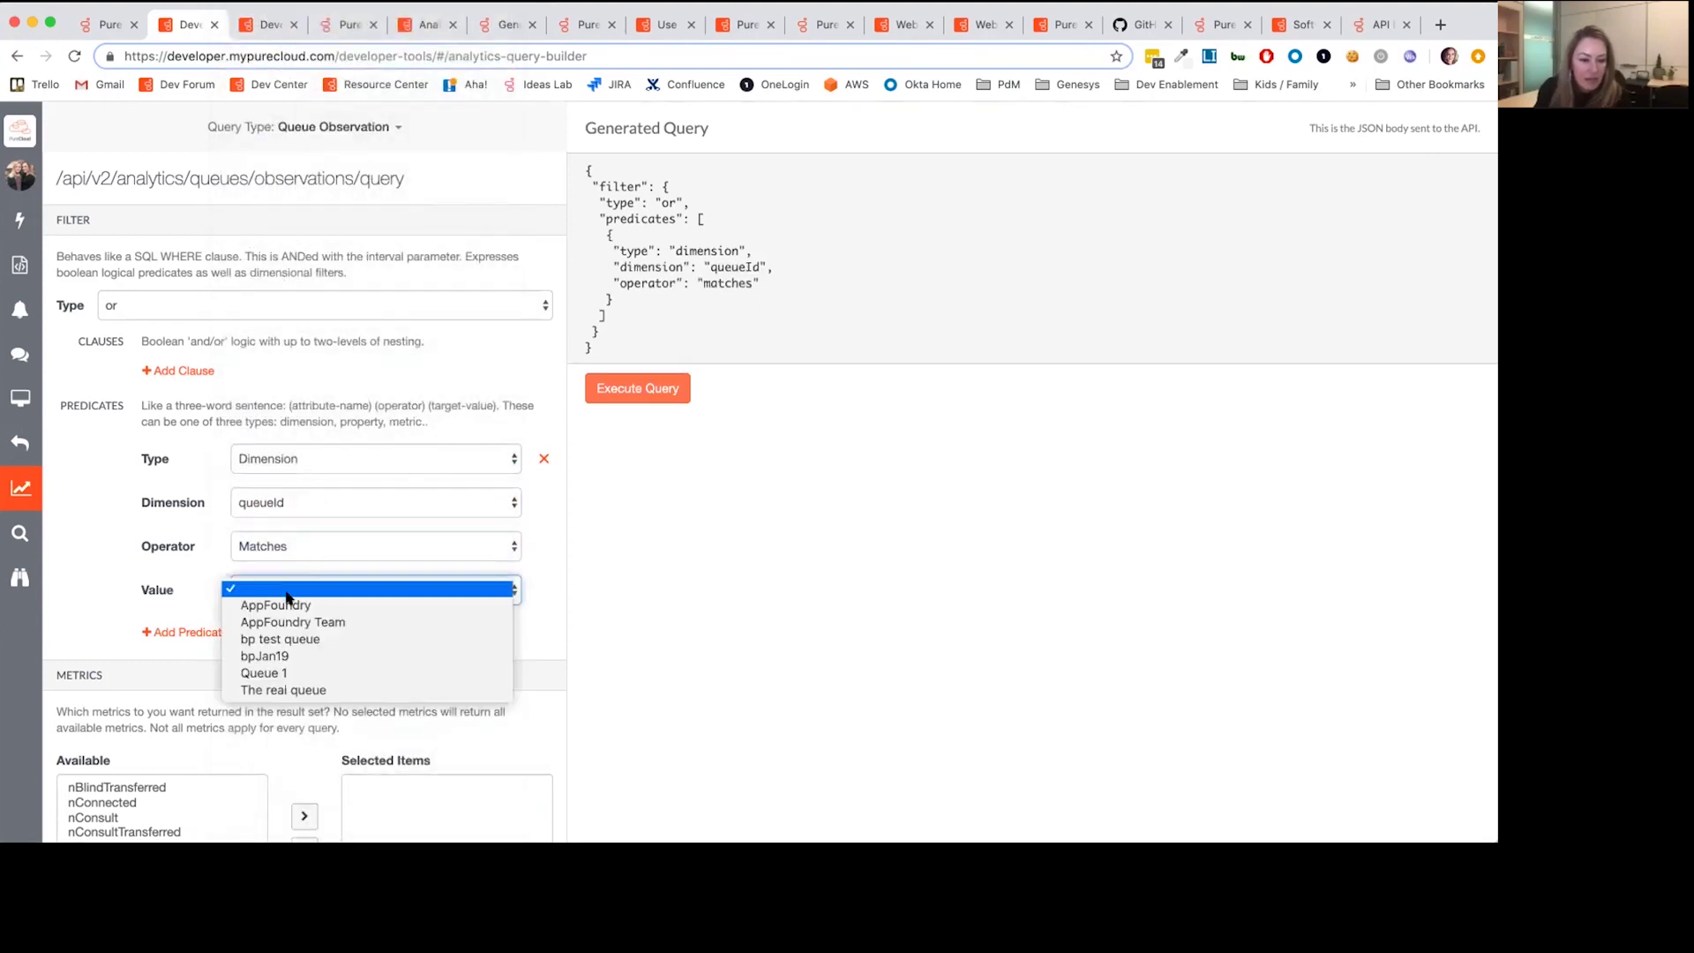
key("Escape")
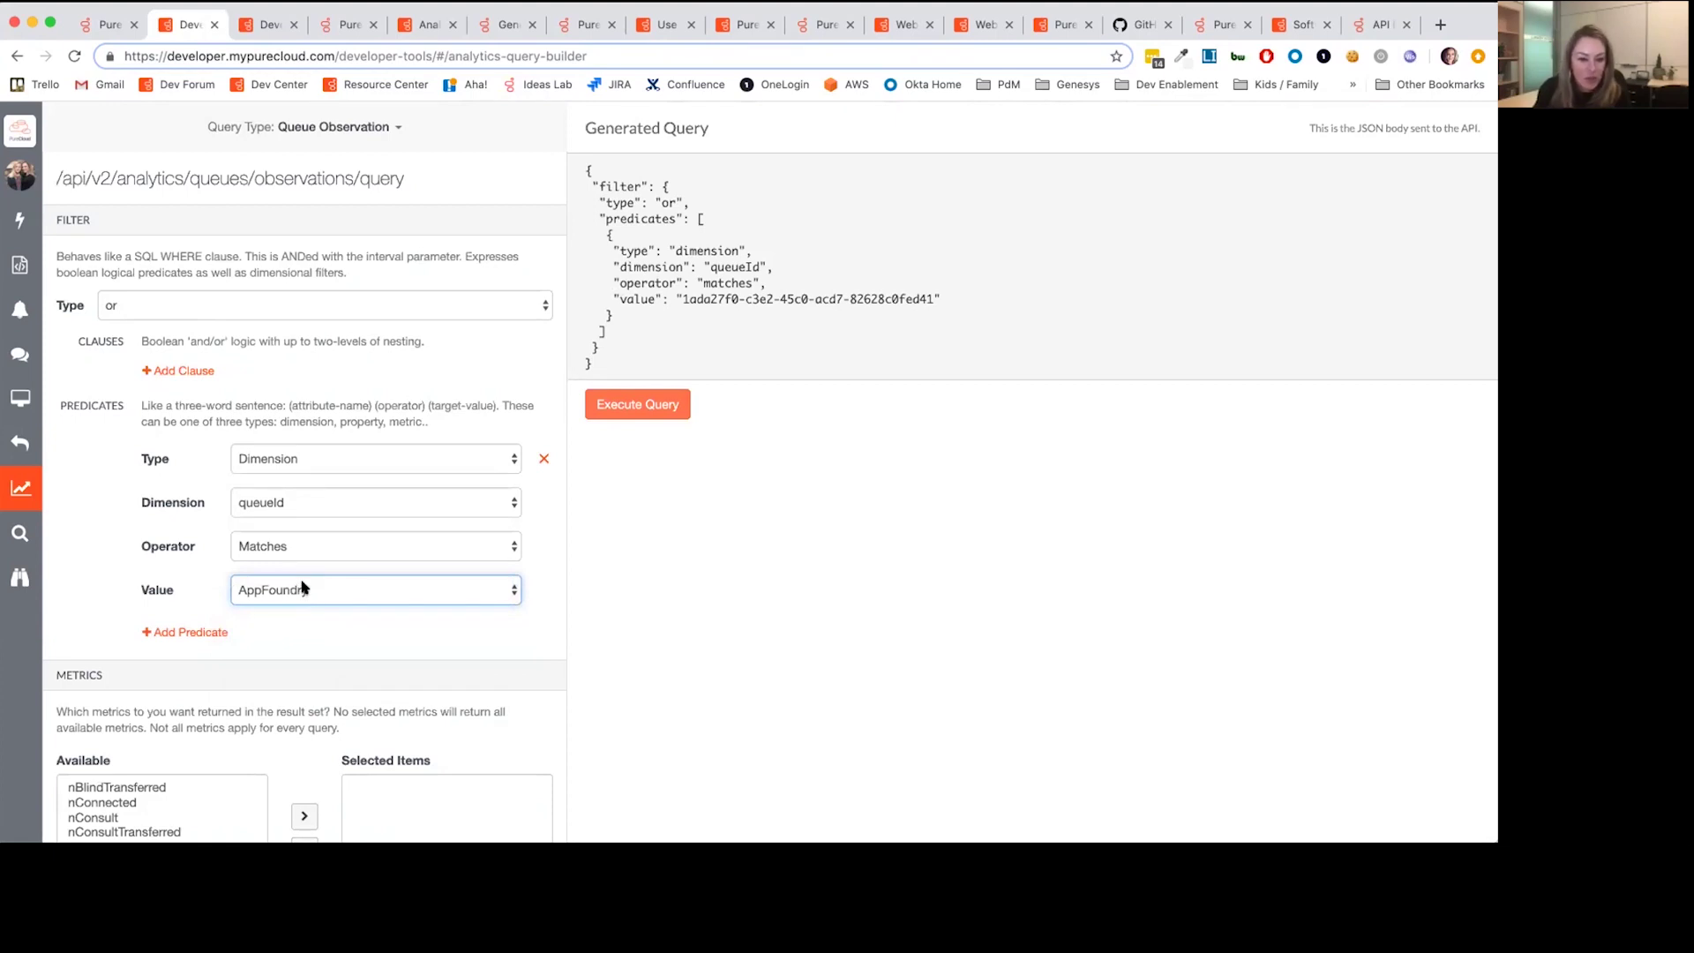
scroll(301, 589, "down", 1)
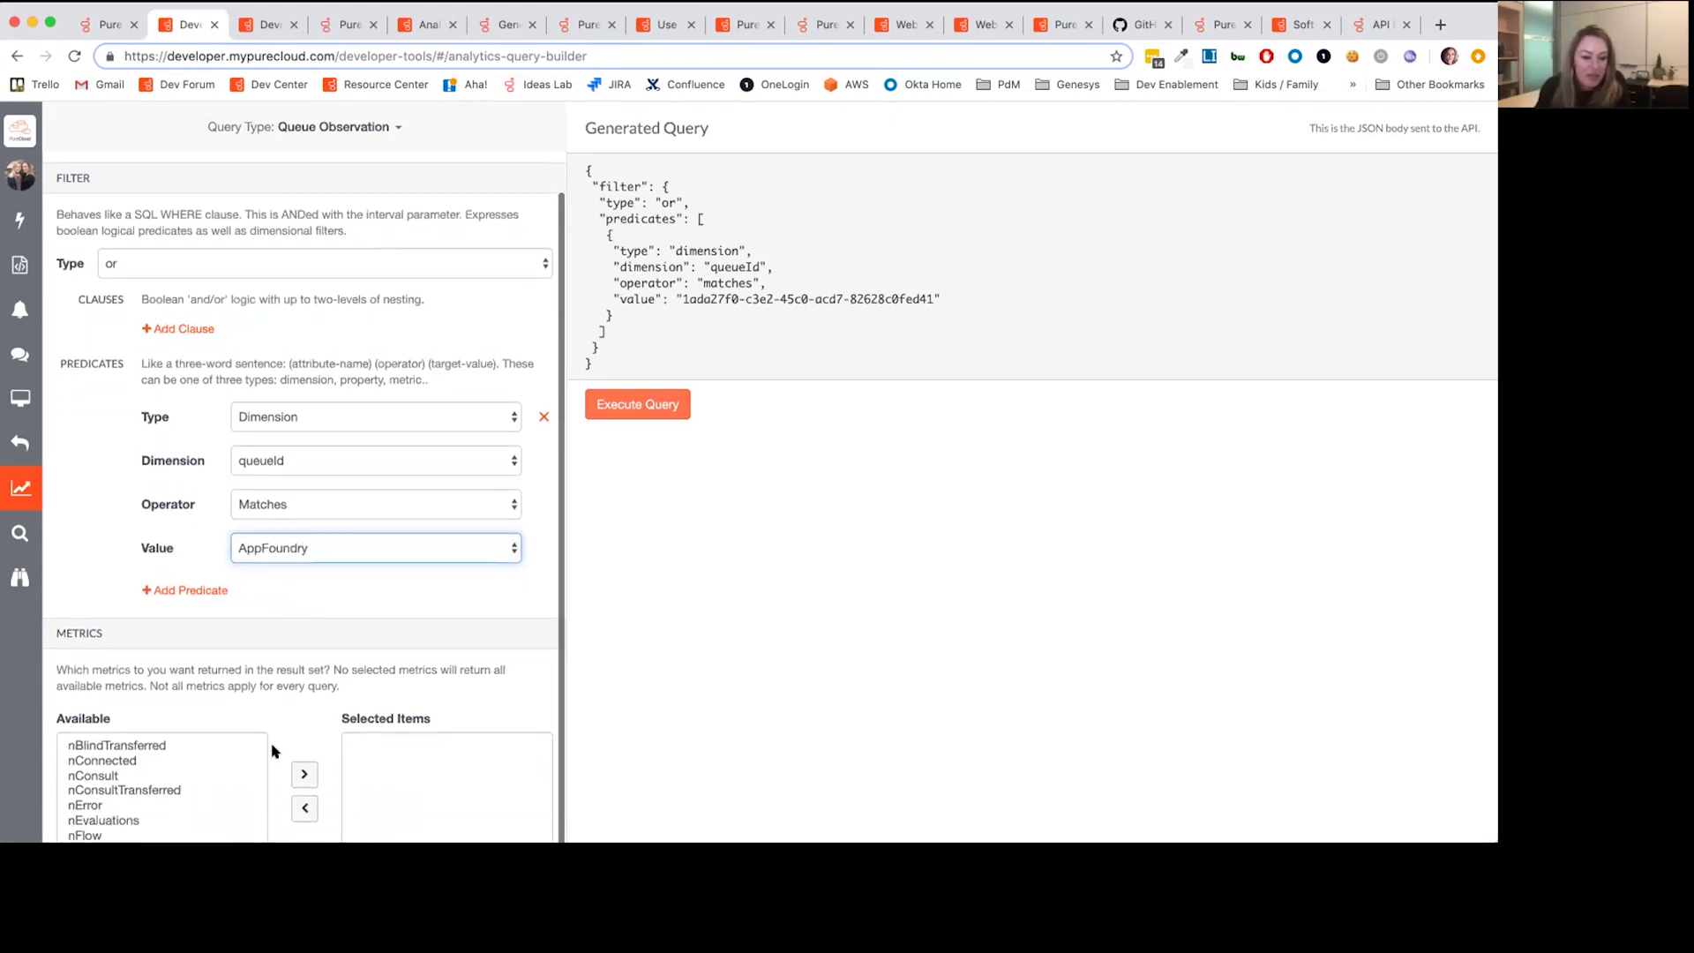
Move oOffQueueUsers and oOnQueueUsers from the Metrics list into Selected Items.
scroll(225, 755, "up", 1)
scroll(226, 742, "down", 1)
scroll(132, 795, "down", 10)
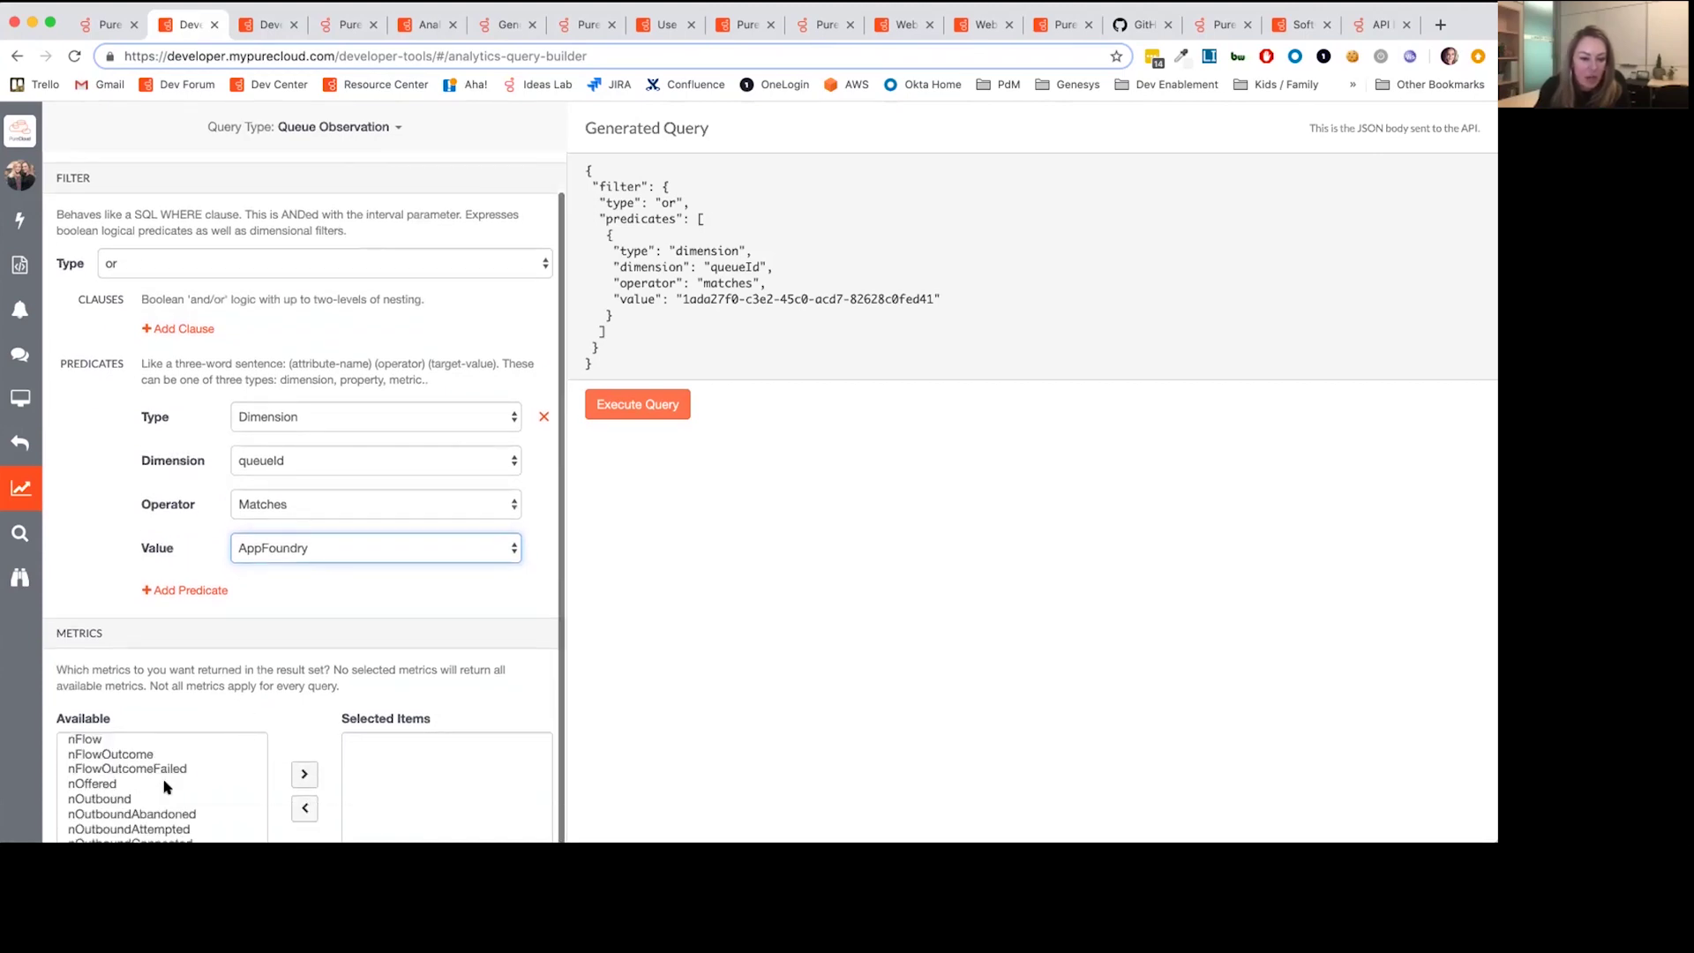
scroll(163, 785, "down", 2)
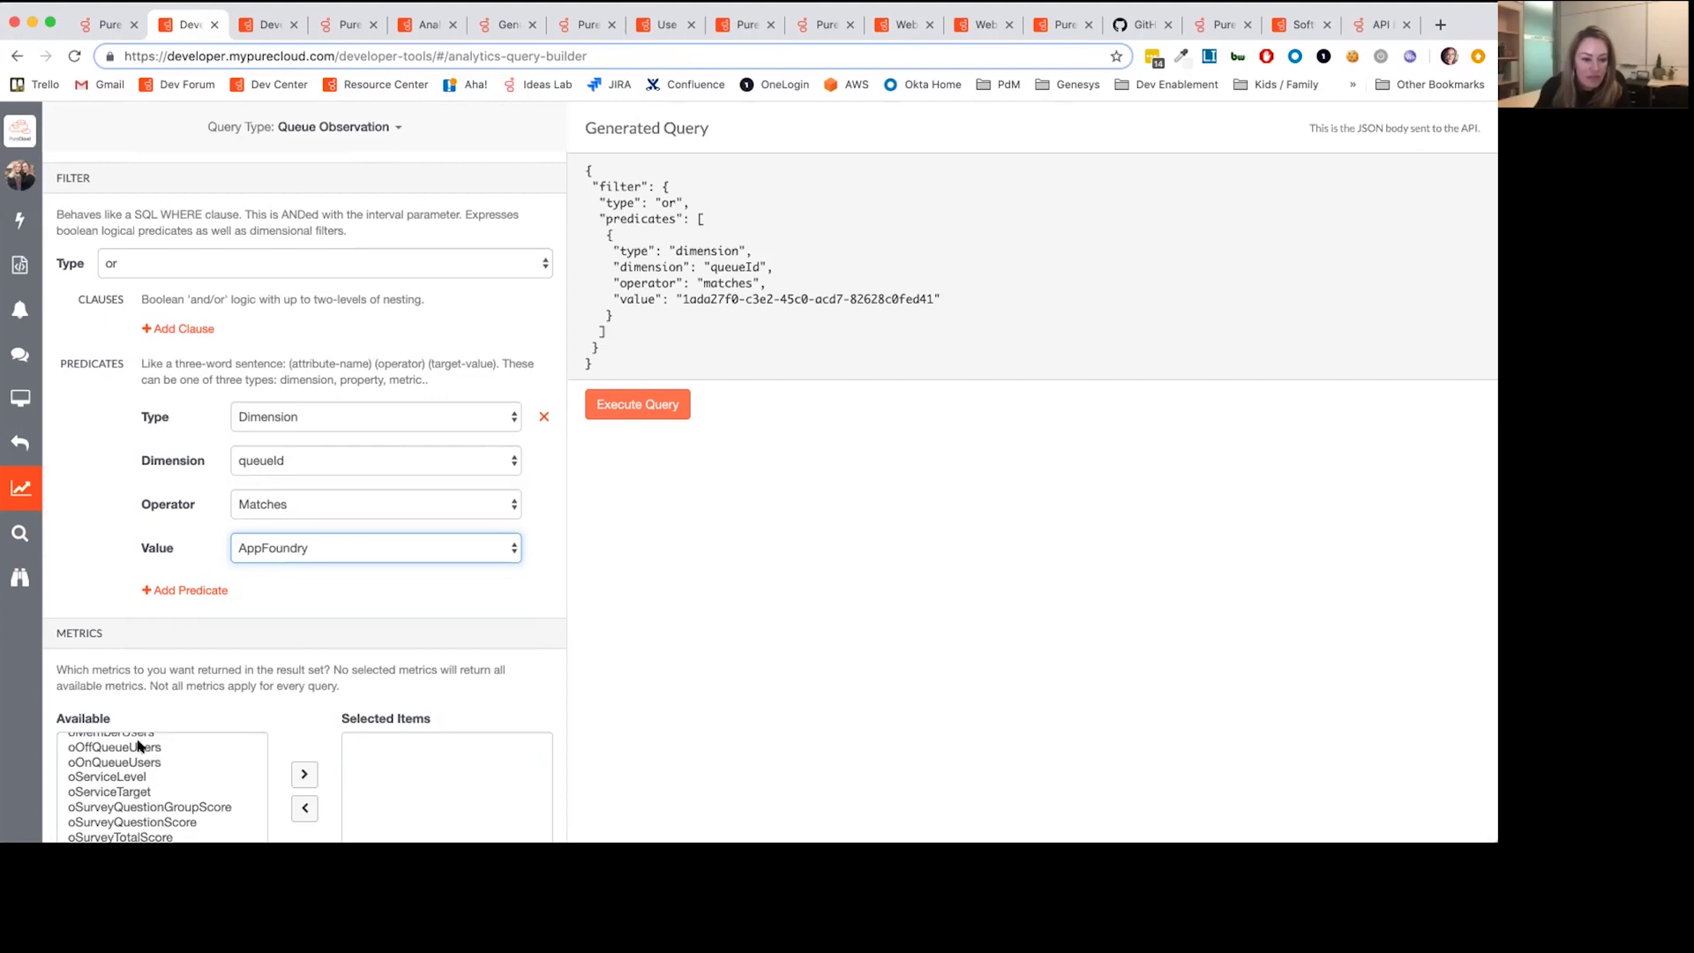
left_click(138, 747)
left_click(303, 773)
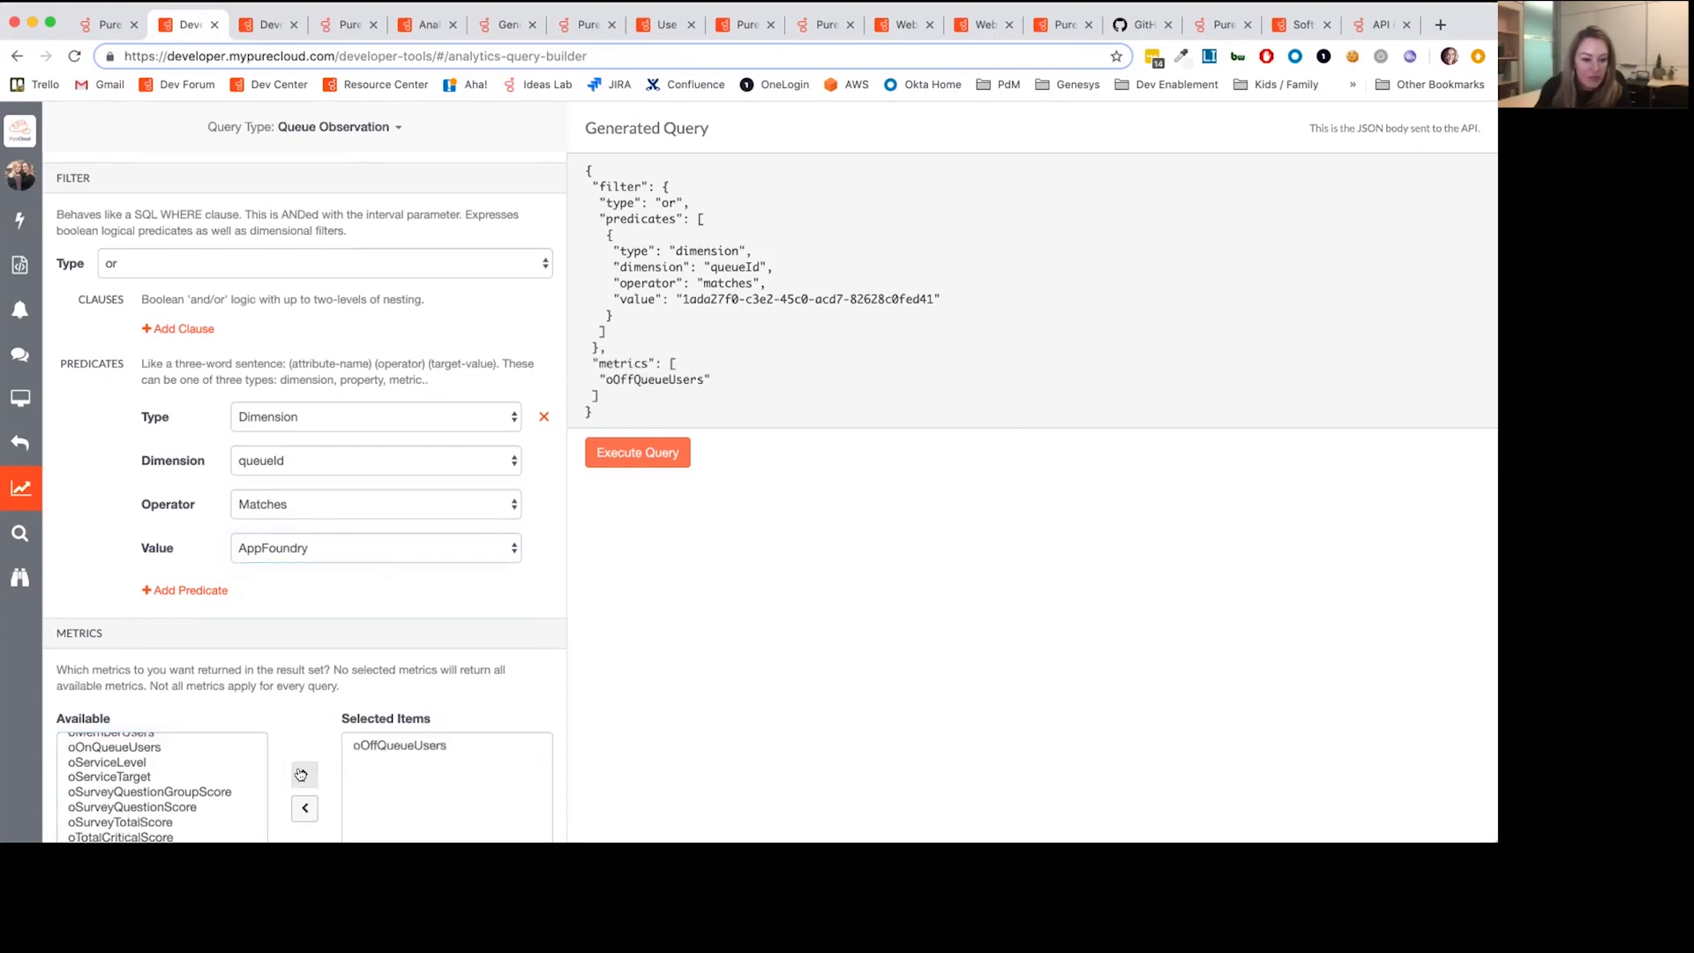
left_click(109, 746)
scroll(110, 745, "up", 2)
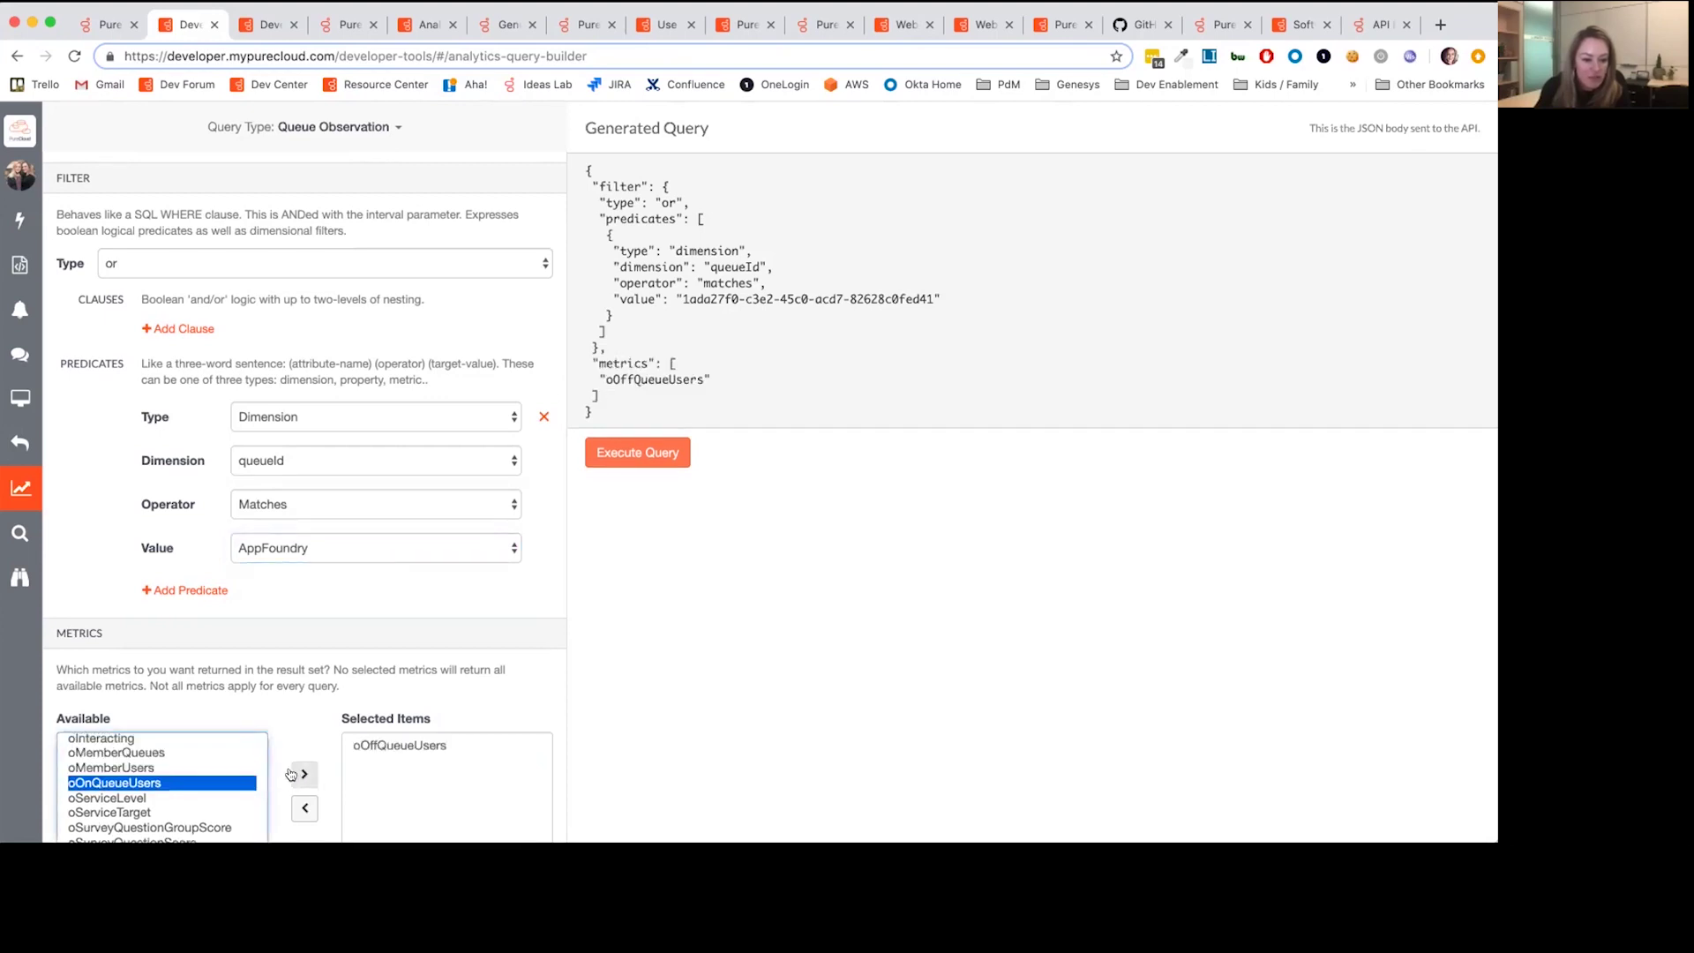
left_click(299, 773)
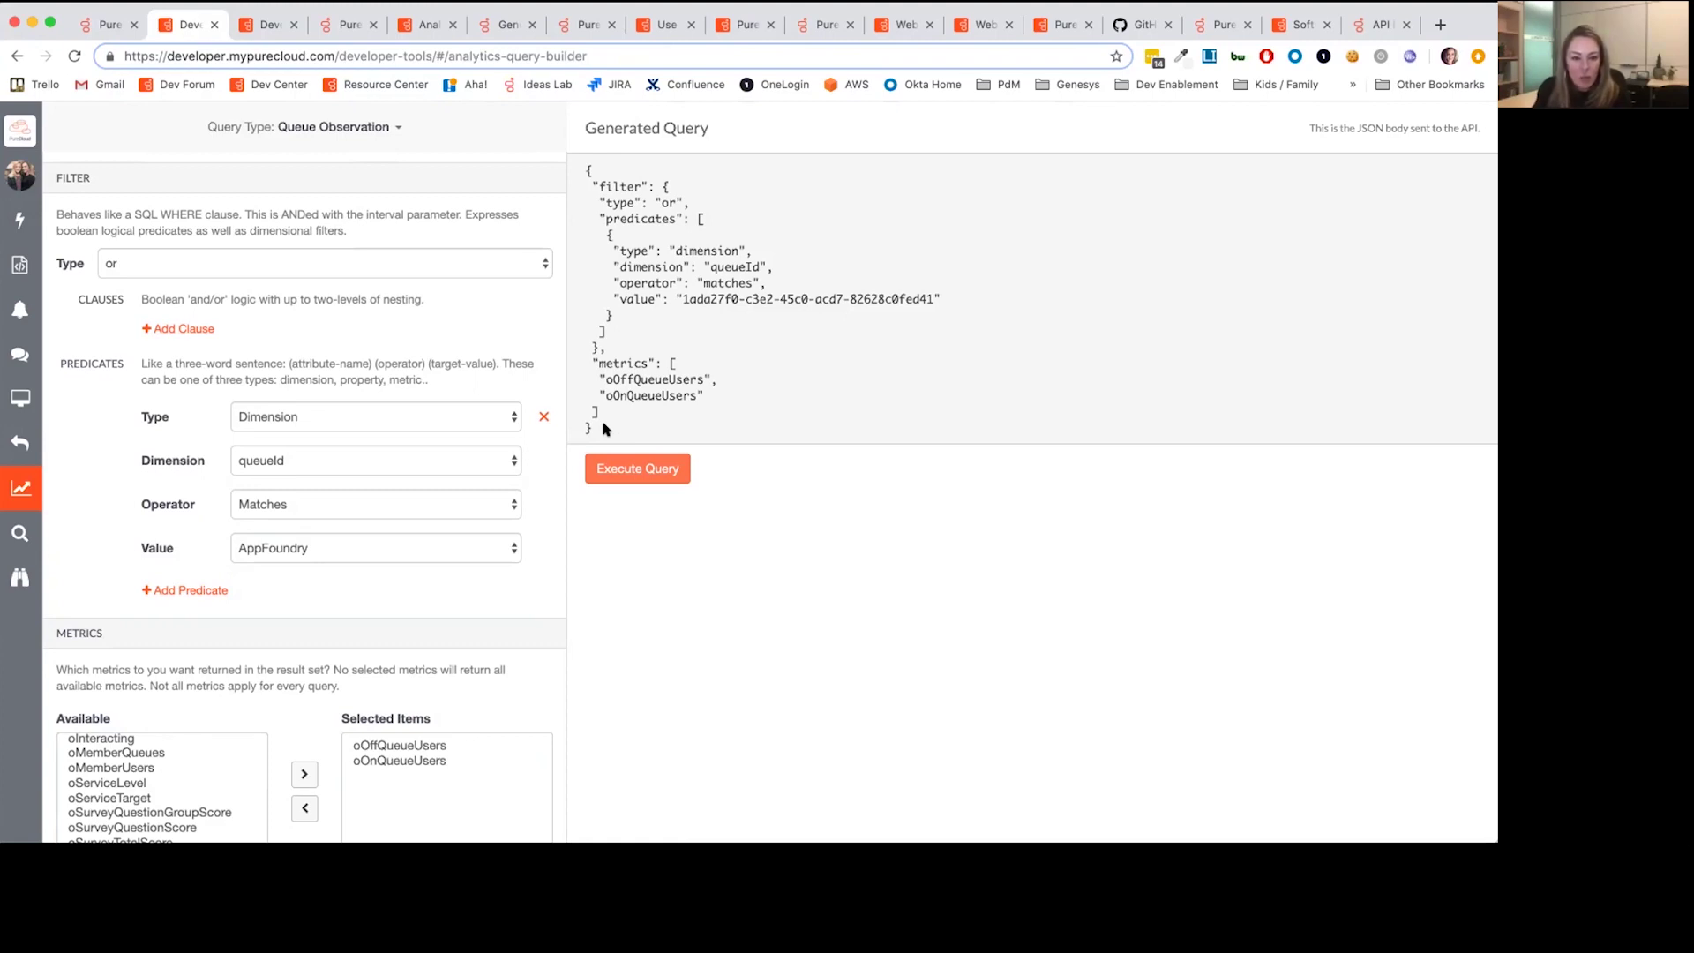
Execute the query and review the JSON result, including oOnQueueUsers counts INTERACTING 2 and IDLE 3.
left_click(632, 470)
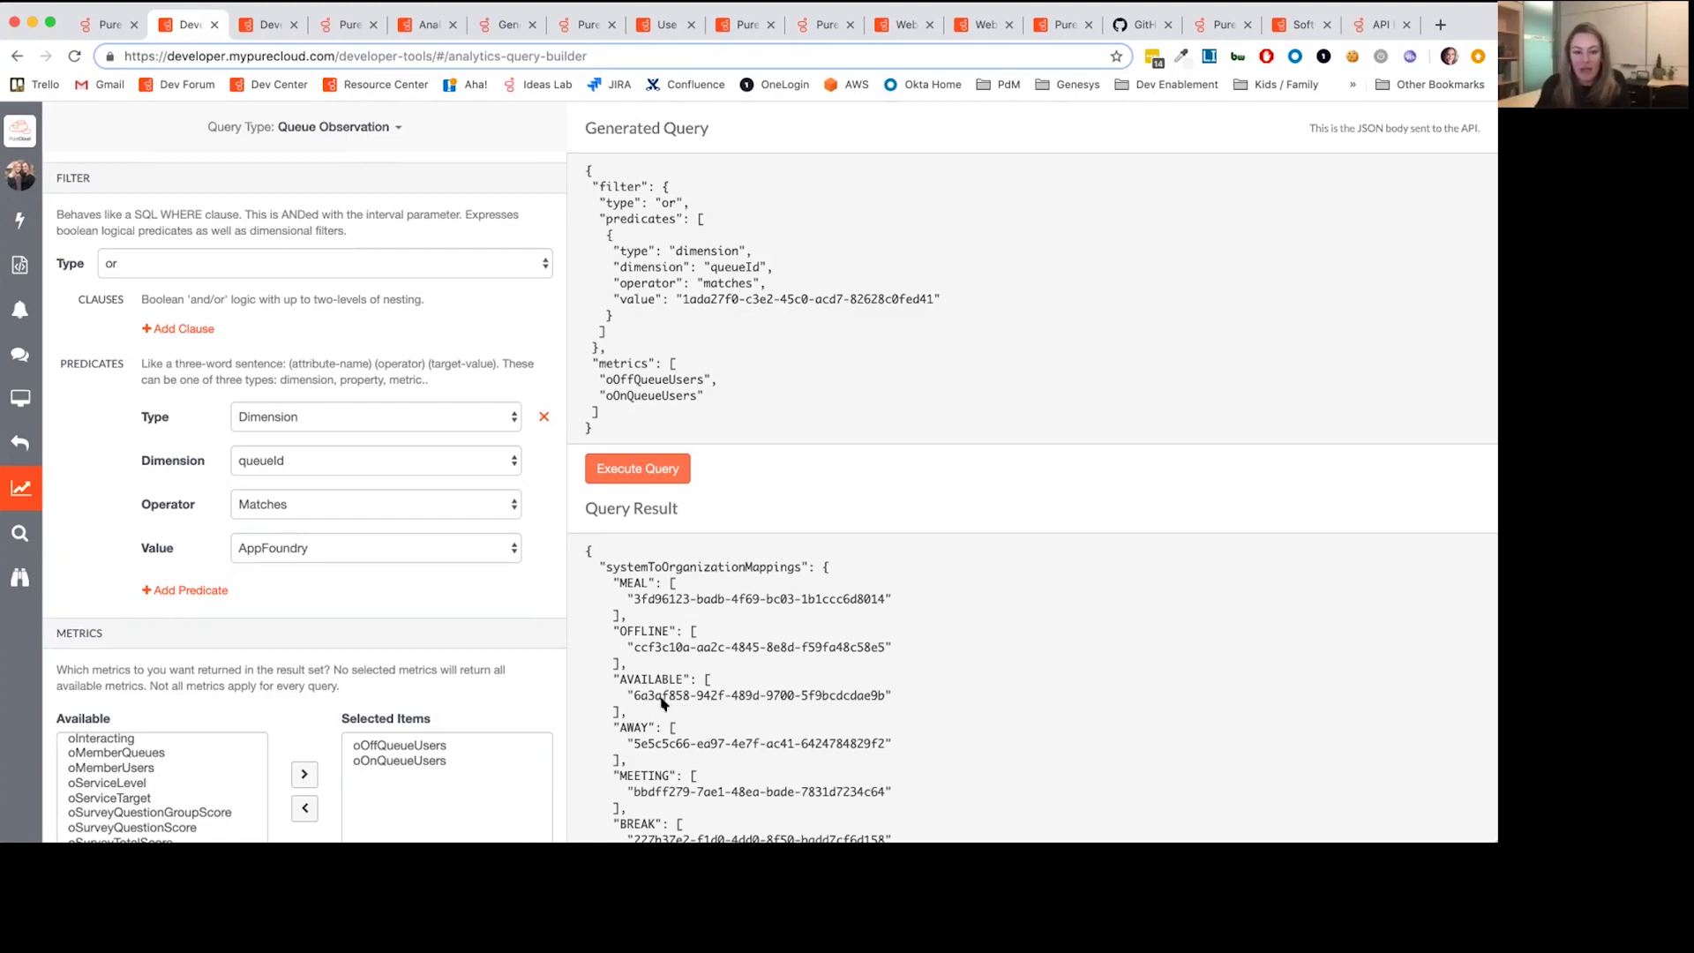
scroll(761, 657, "down", 3)
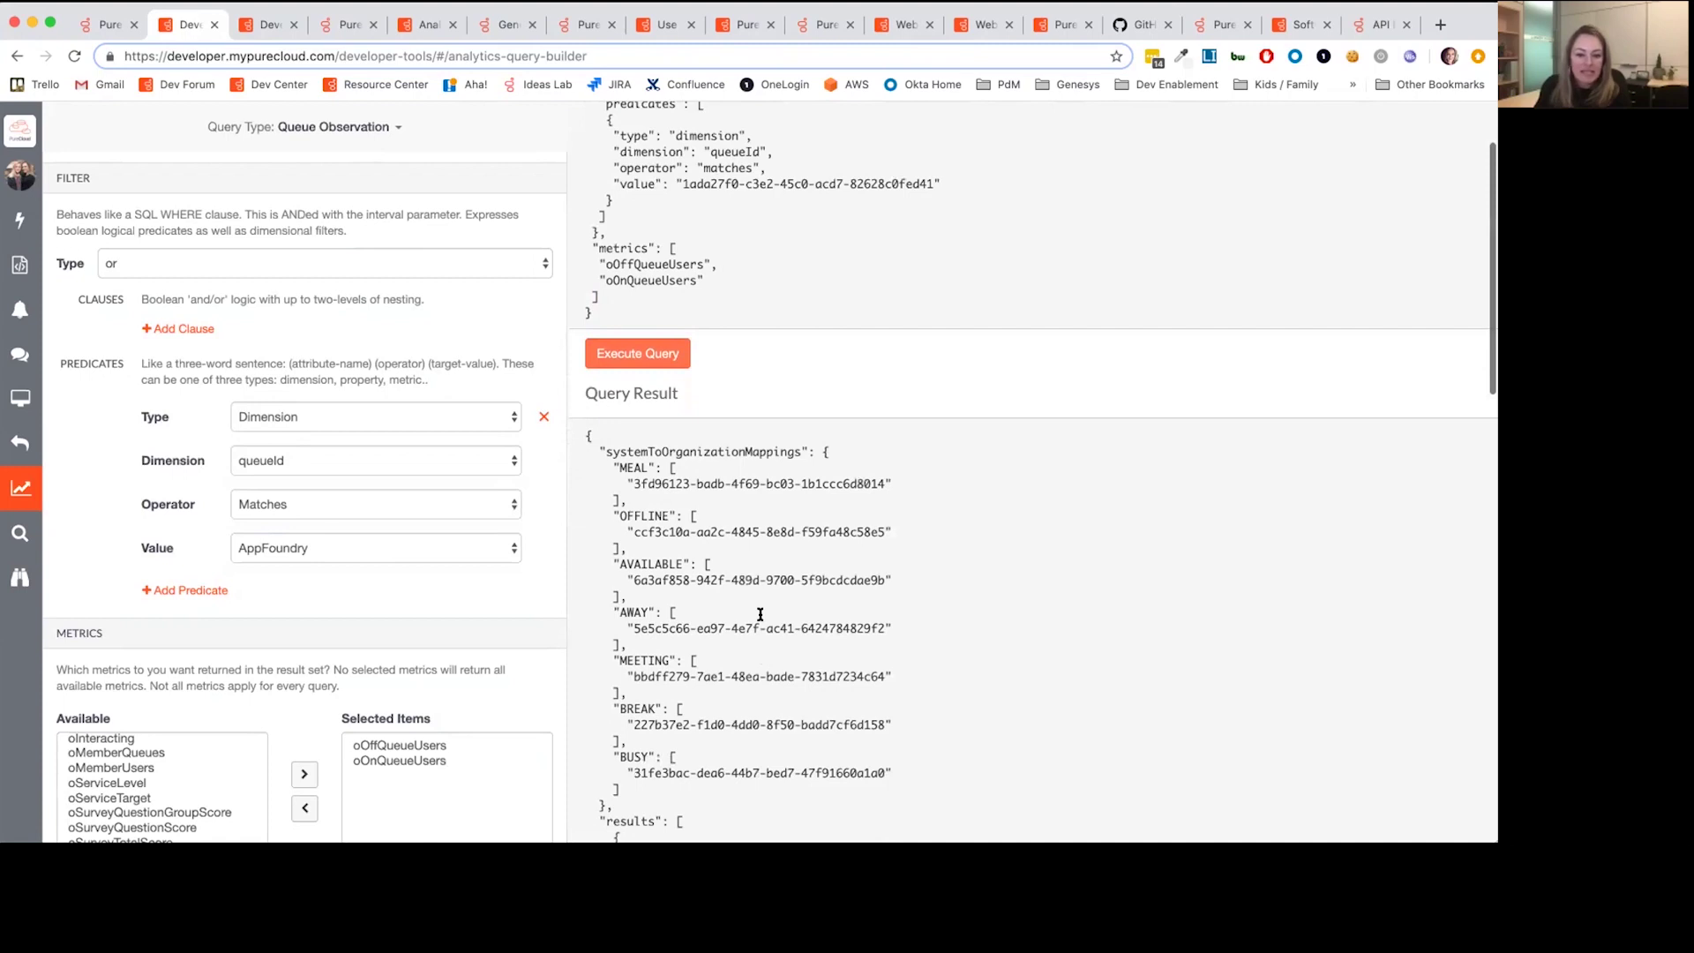
scroll(697, 556, "down", 3)
scroll(696, 556, "down", 5)
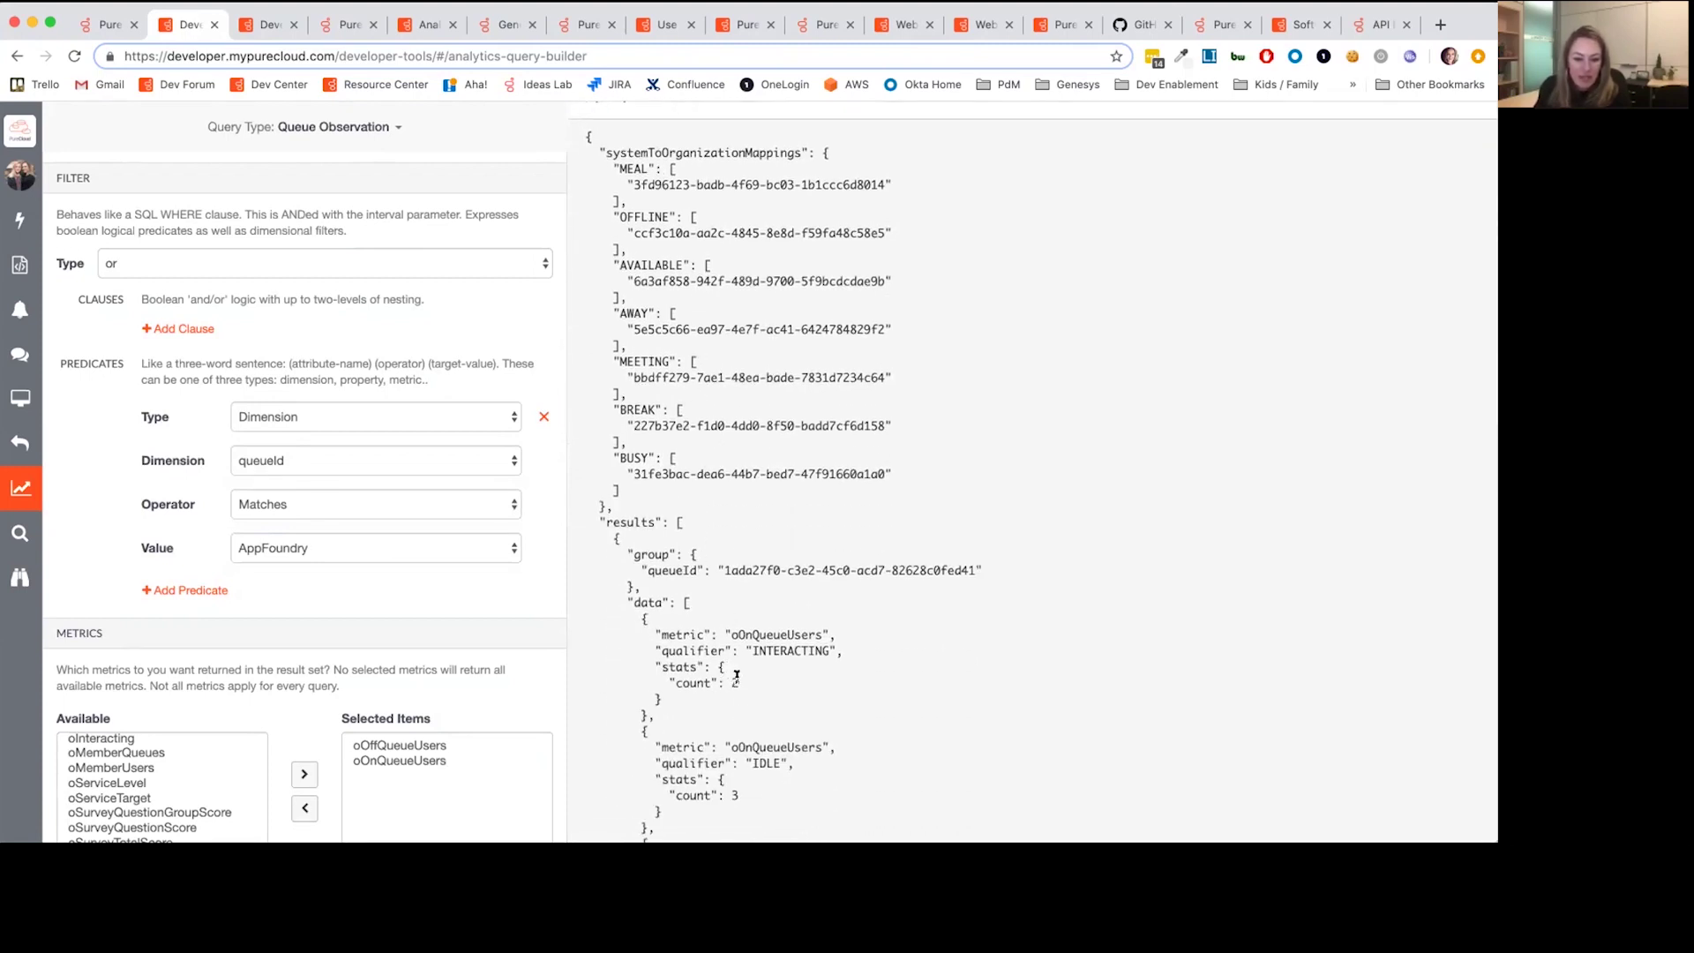
scroll(732, 681, "down", 3)
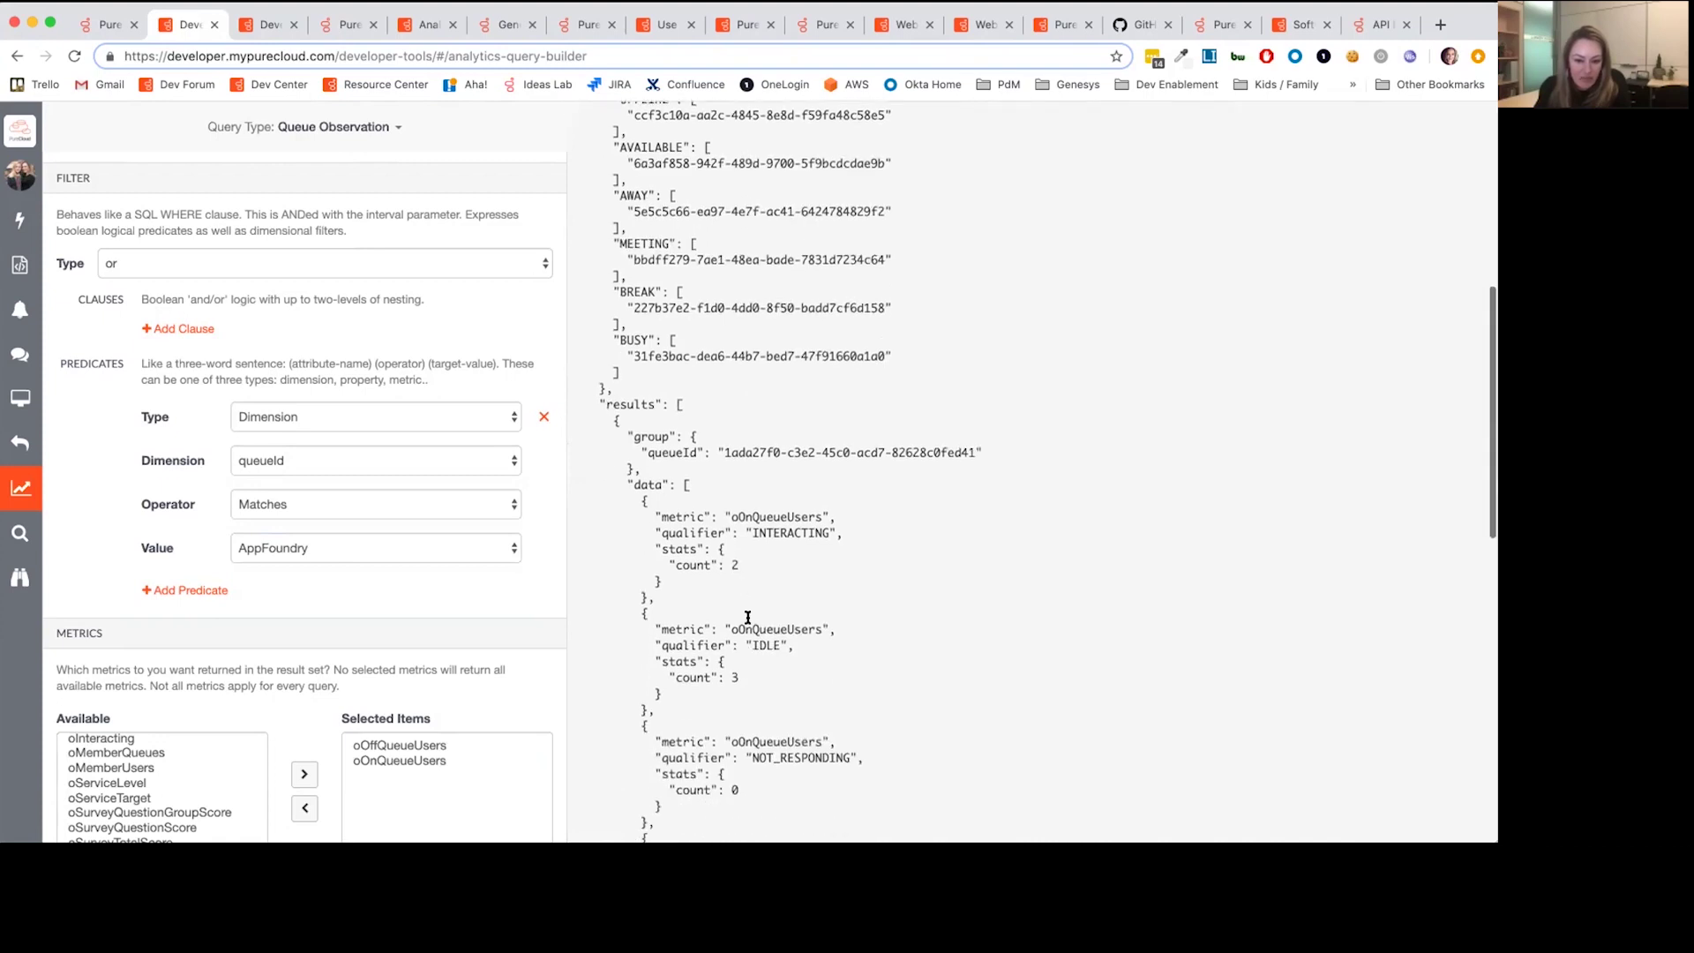
scroll(746, 683, "down", 20)
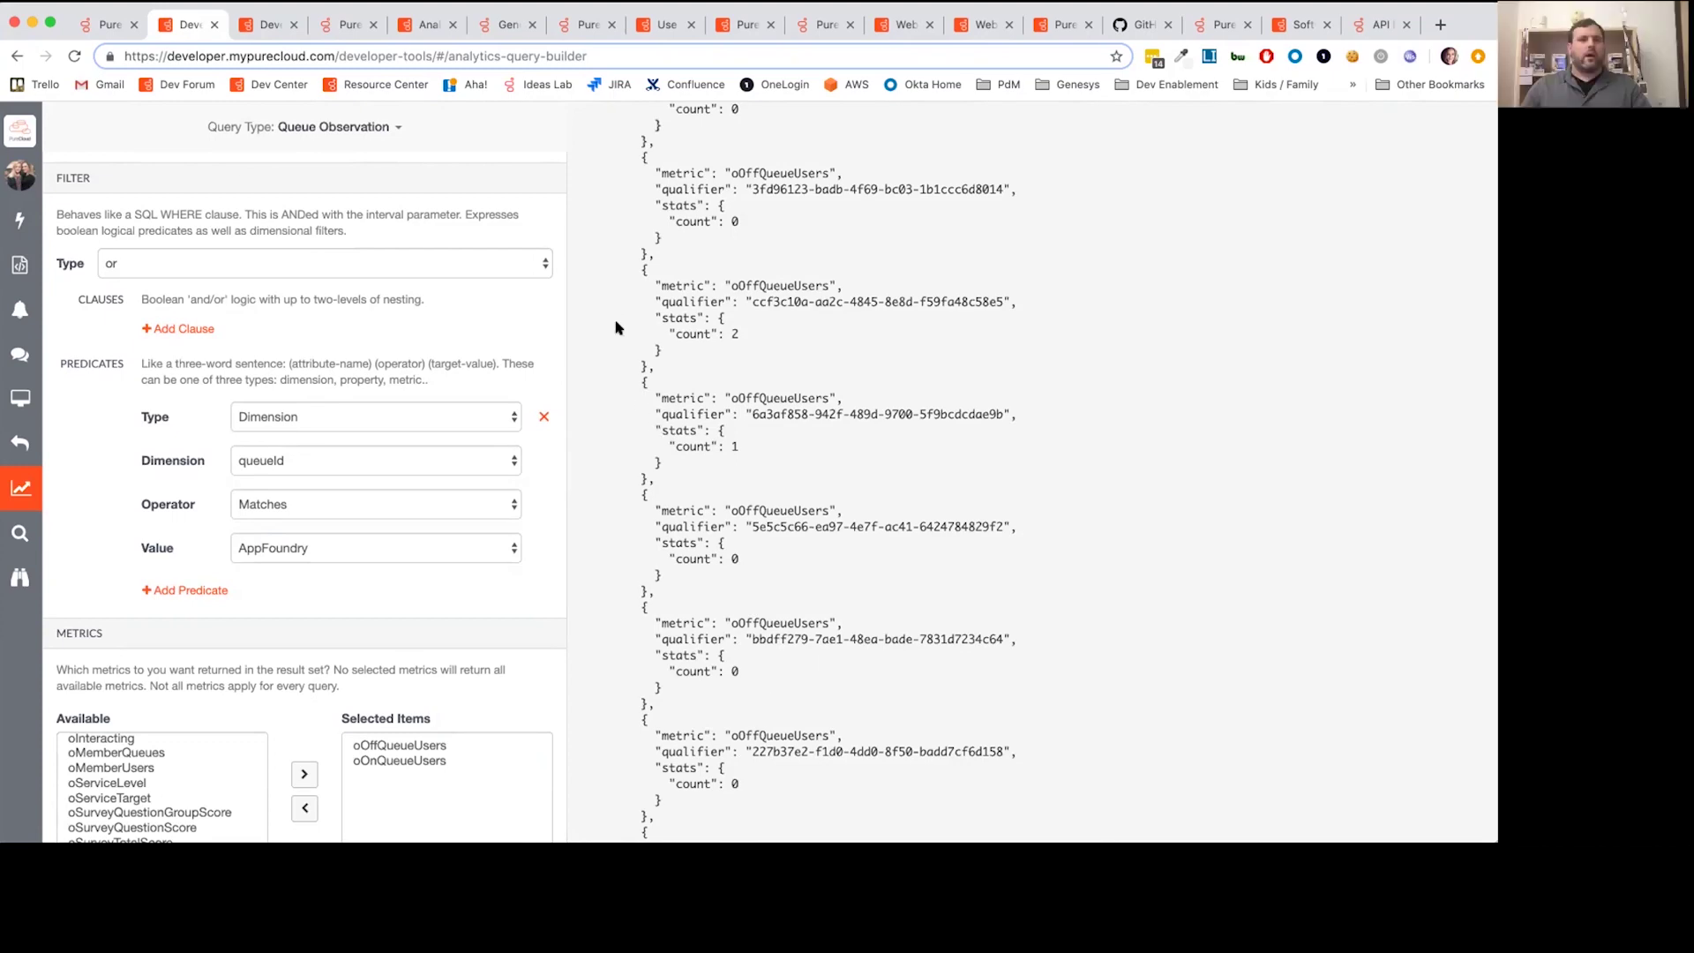
scroll(671, 335, "up", 20)
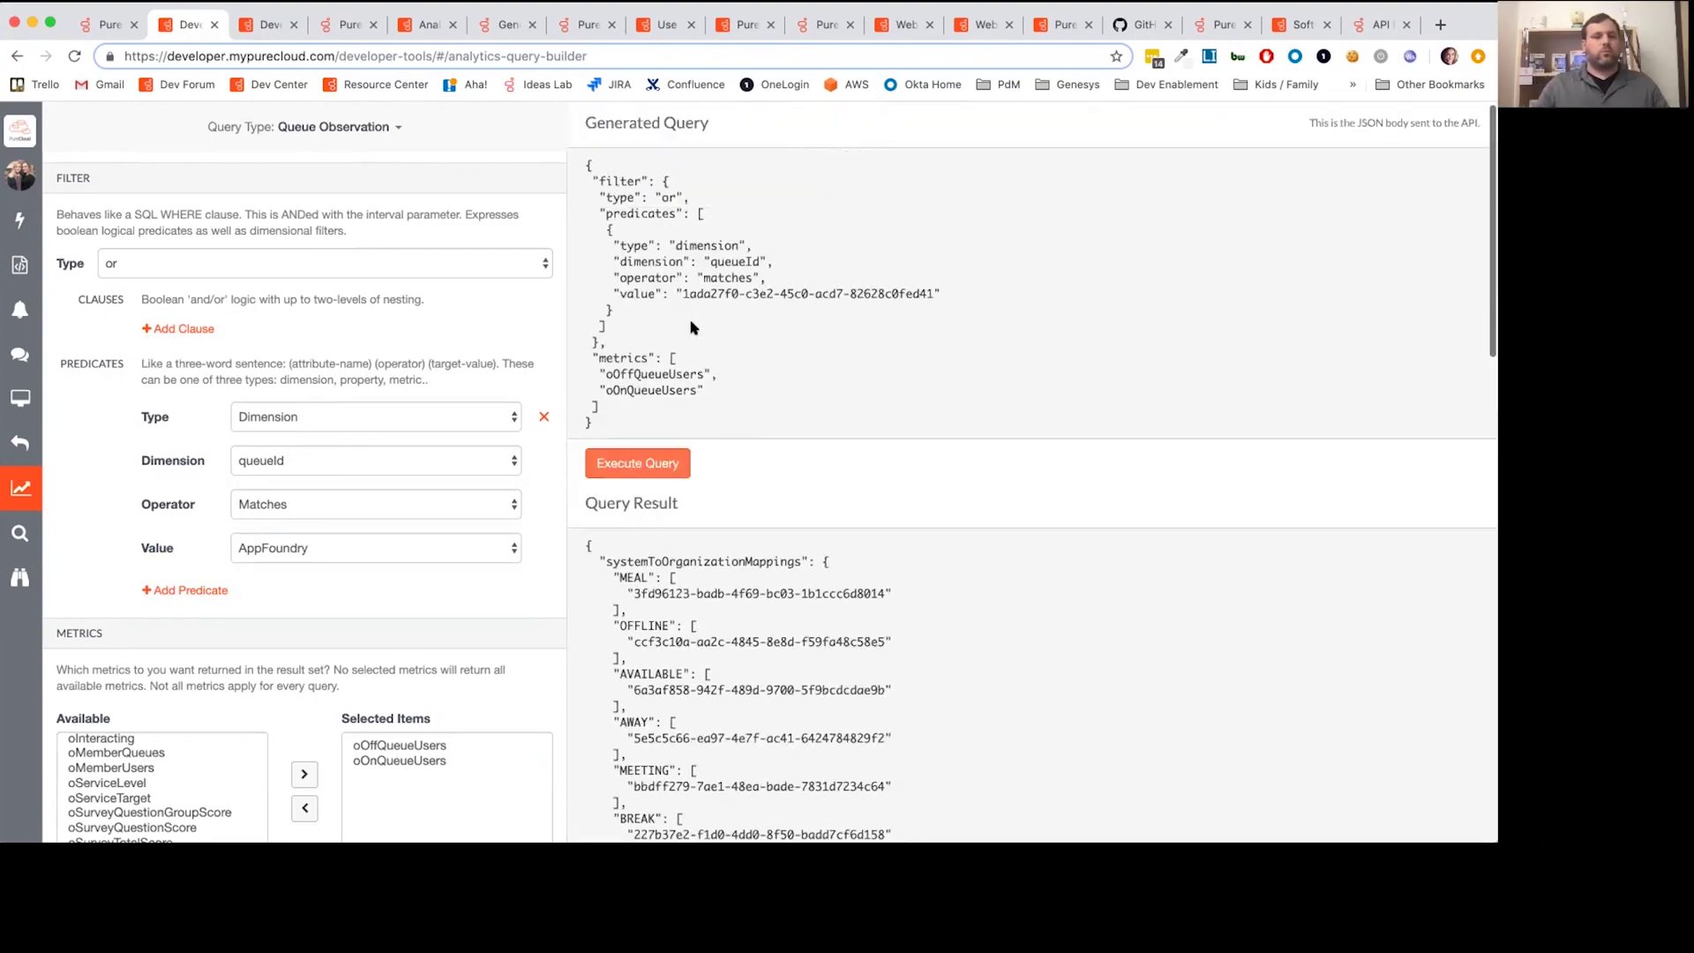